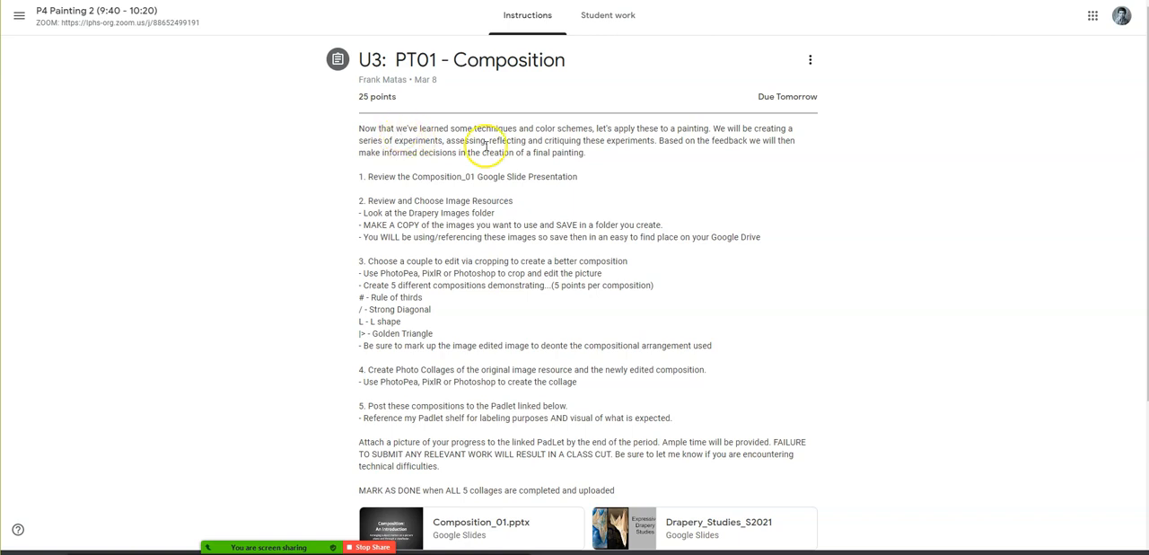
- Read the assignment's introductory paragraph, following the series of experiments, assessing, reflecting, critiquing and the final painting
drag(716, 127, 447, 142)
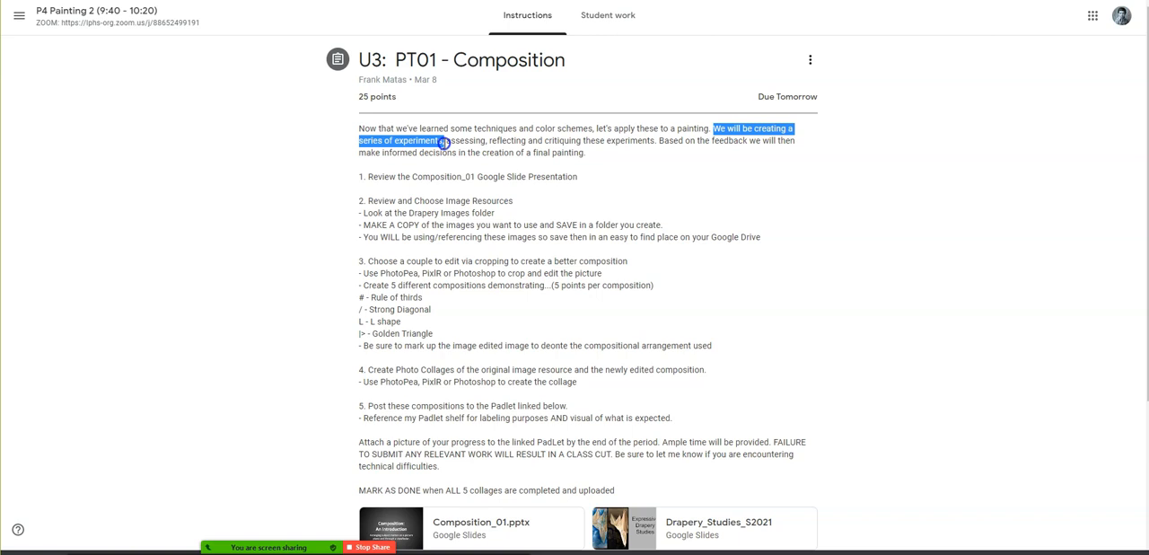
drag(444, 142, 446, 143)
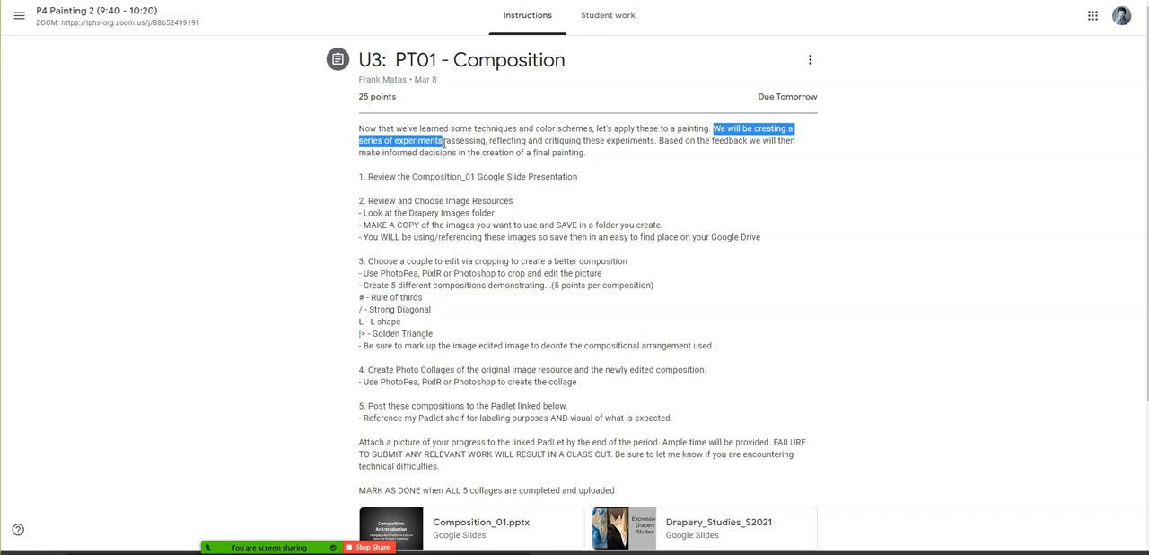
double_click(462, 142)
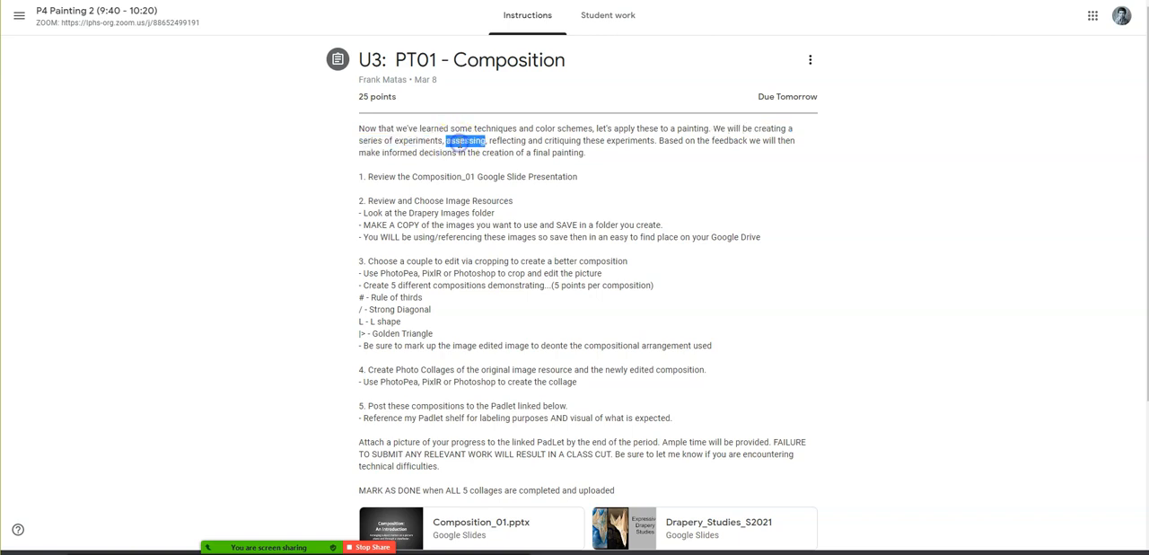
double_click(508, 142)
double_click(563, 142)
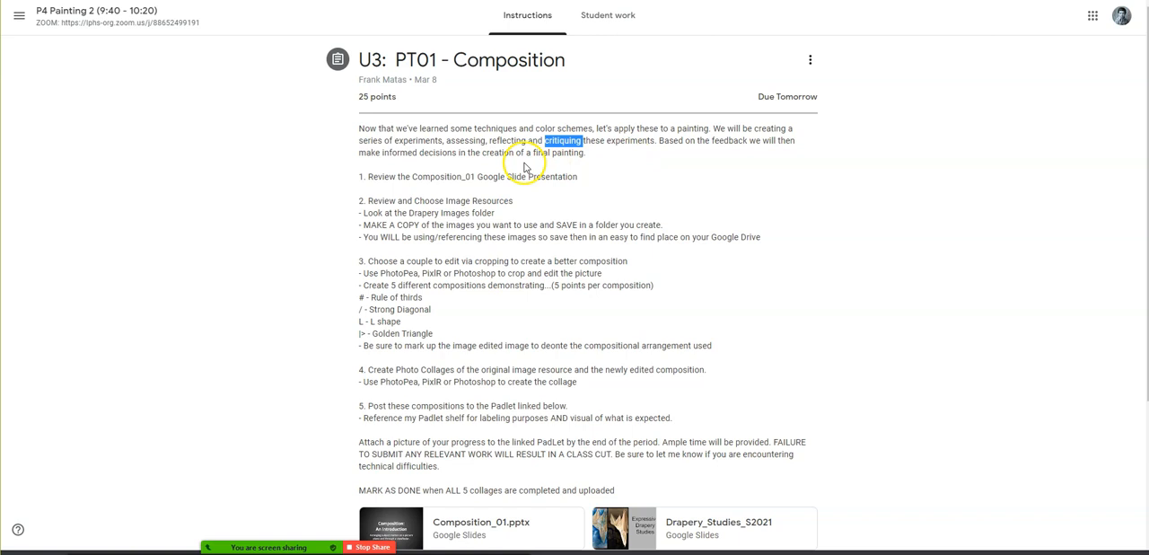
drag(533, 152, 584, 152)
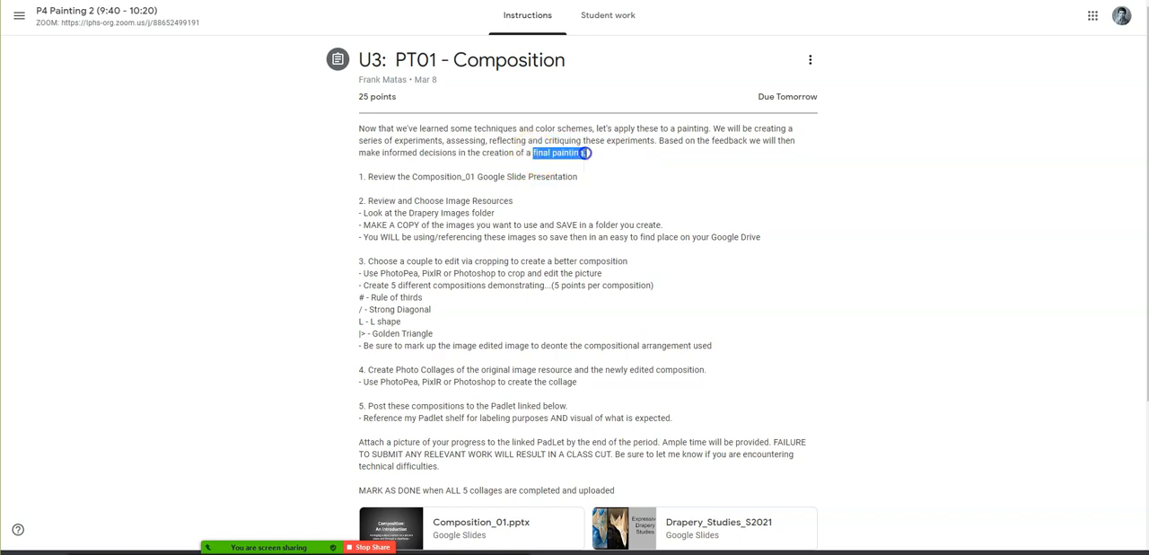
click(654, 165)
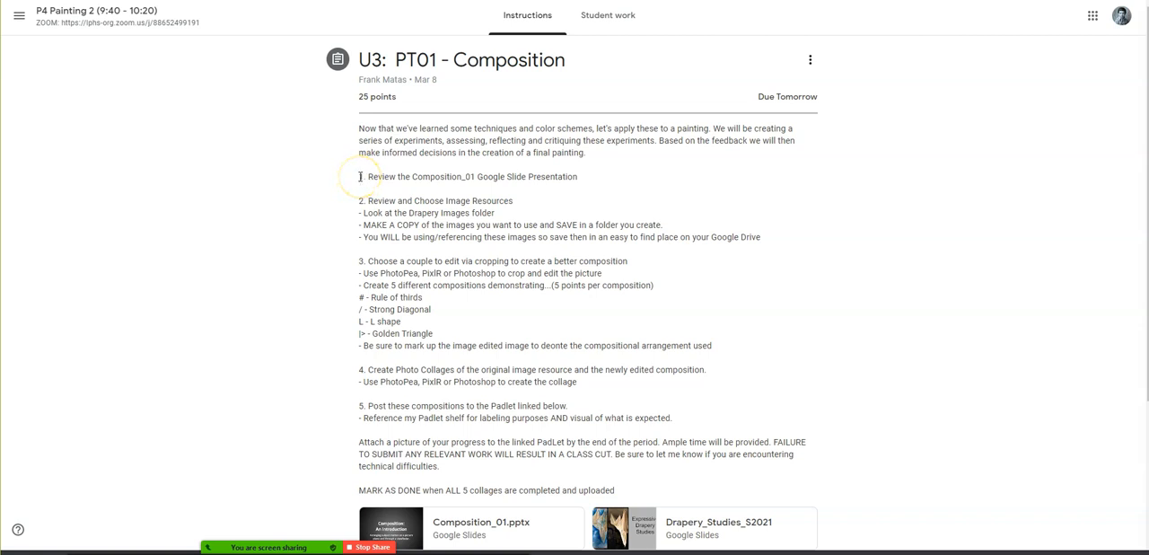
- Review instruction 1 about the Composition_01 slide presentation and locate that file among the attachments
drag(360, 177, 584, 185)
scroll(314, 174, down, 3)
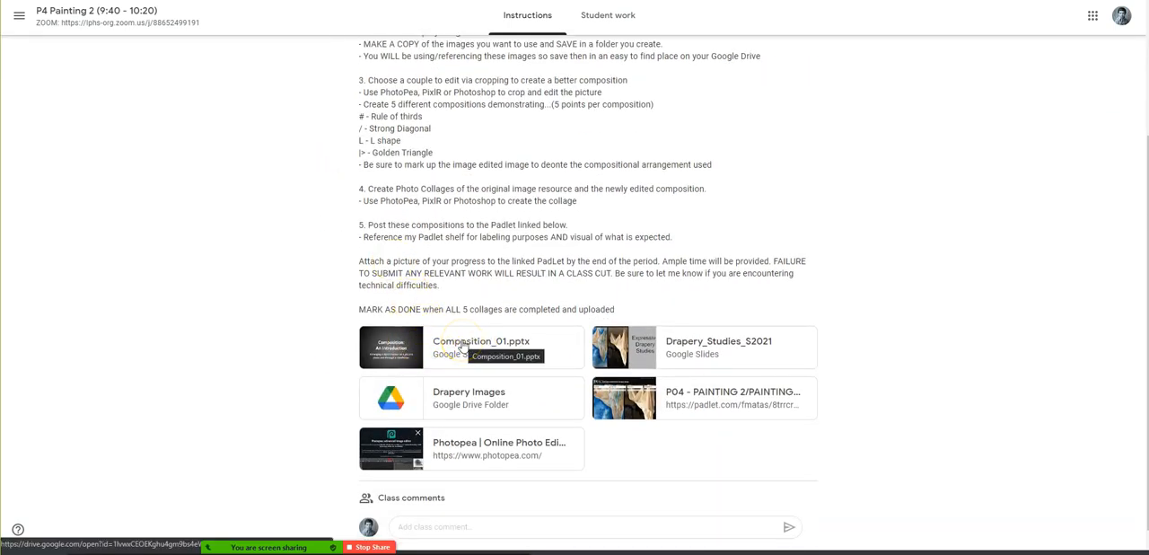
scroll(463, 349, up, 3)
click(367, 201)
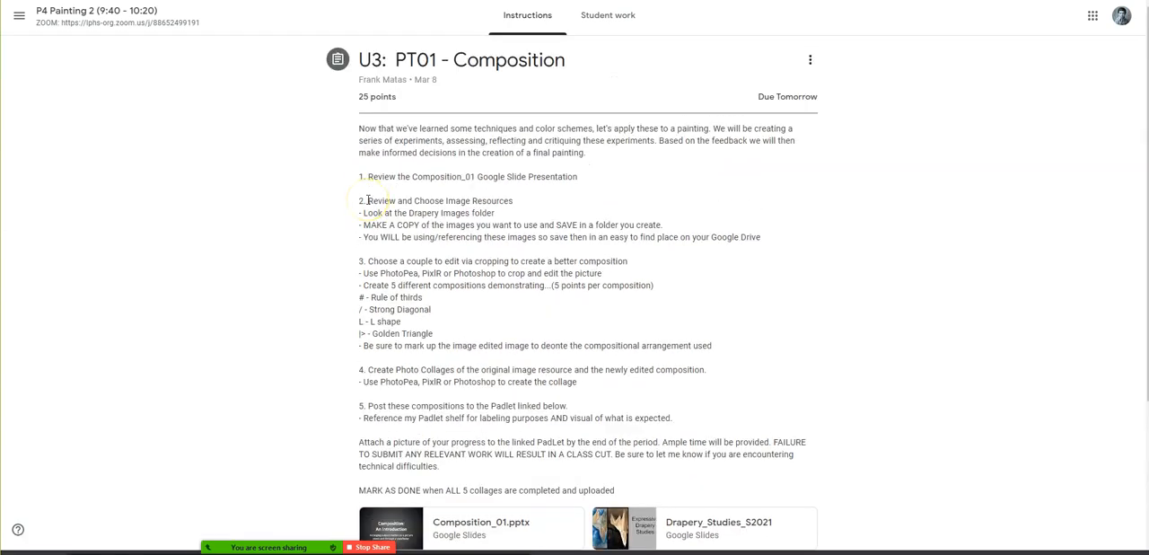
click(365, 175)
click(370, 296)
- Read instruction 2 on choosing image resources, open the attached Drapery Images folder, and review the line about copying and saving images
click(361, 199)
drag(370, 201, 521, 204)
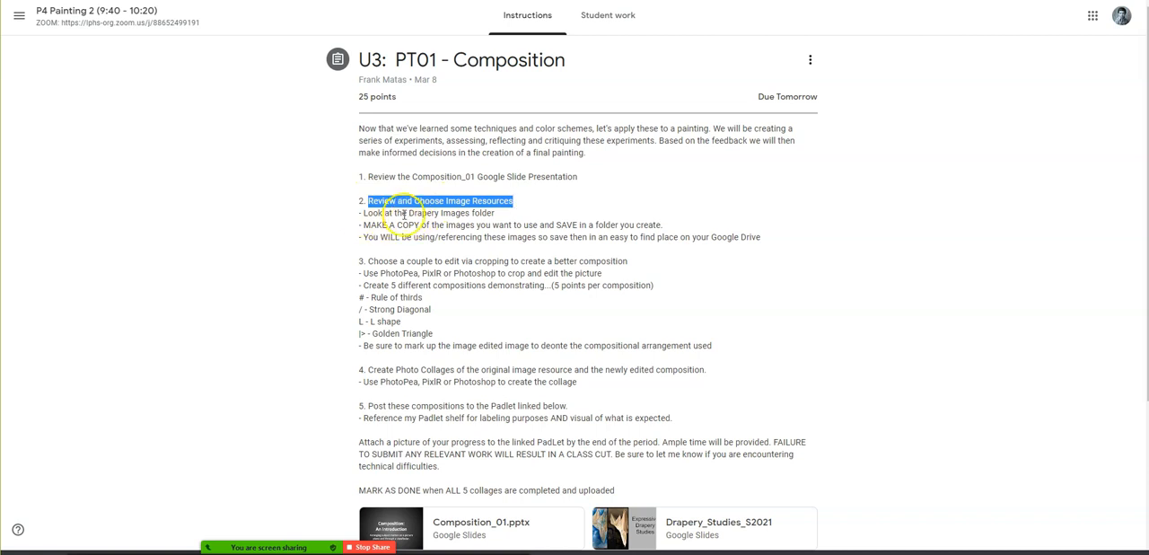
drag(406, 213, 501, 217)
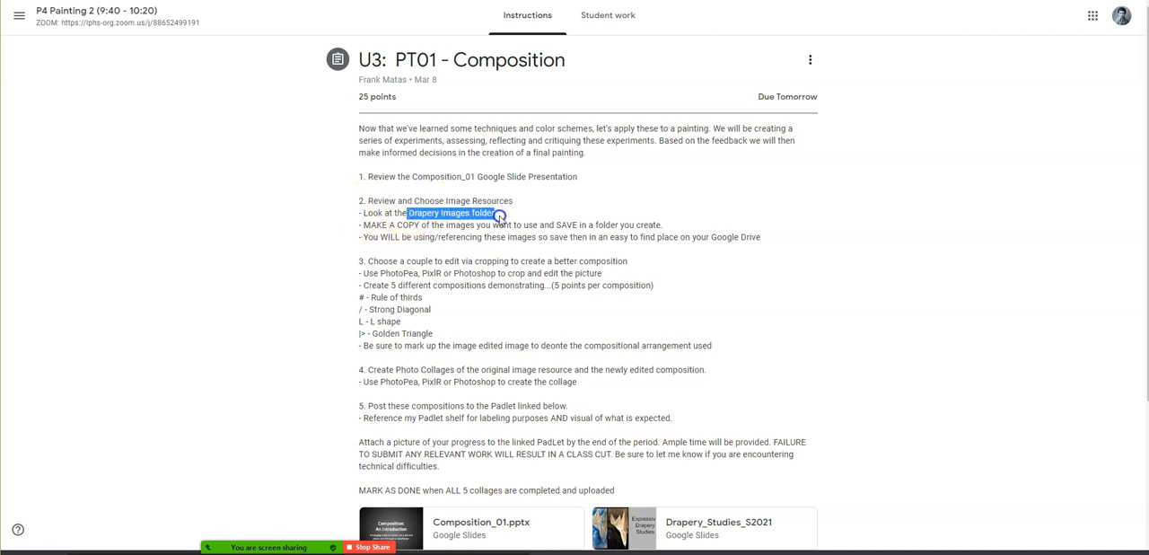
scroll(440, 341, down, 3)
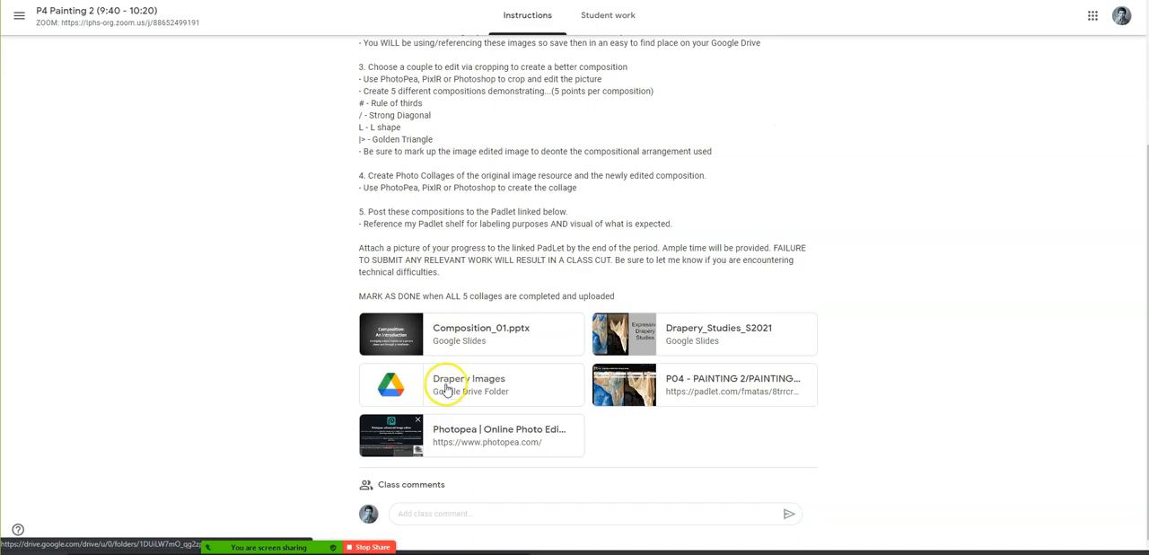
click(447, 387)
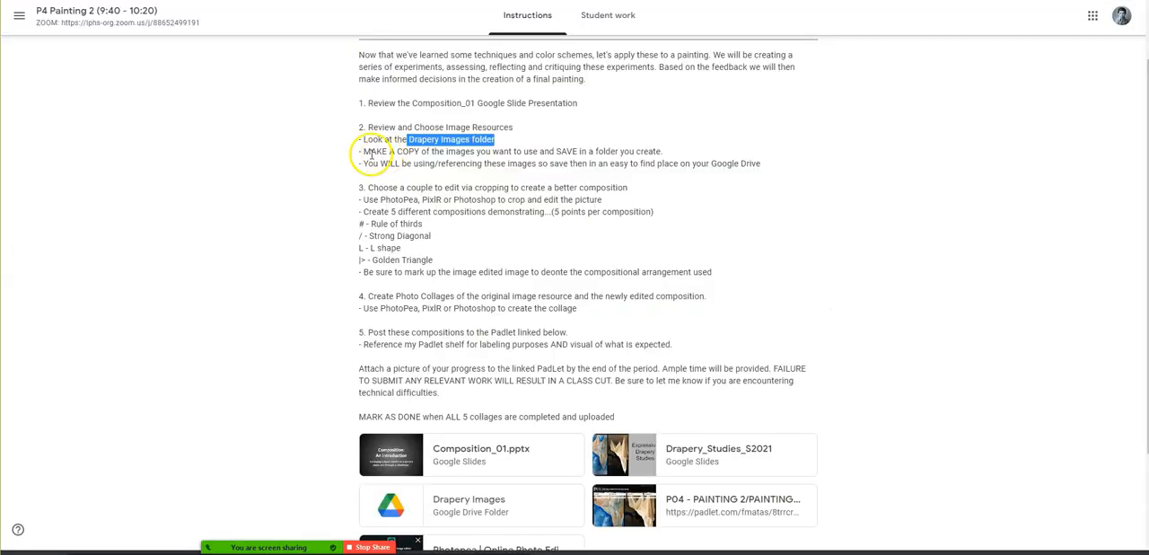
drag(364, 151, 662, 154)
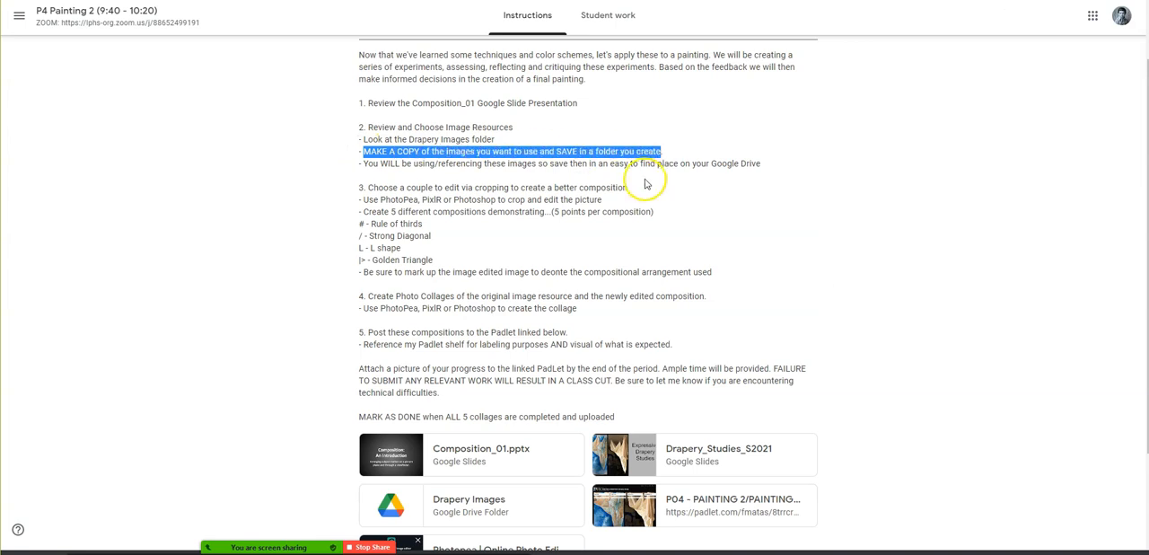
click(631, 167)
- Switch to the Drapery Images folder in Google Drive and try to make a copy of 13.jpg
key(ctrl+Tab)
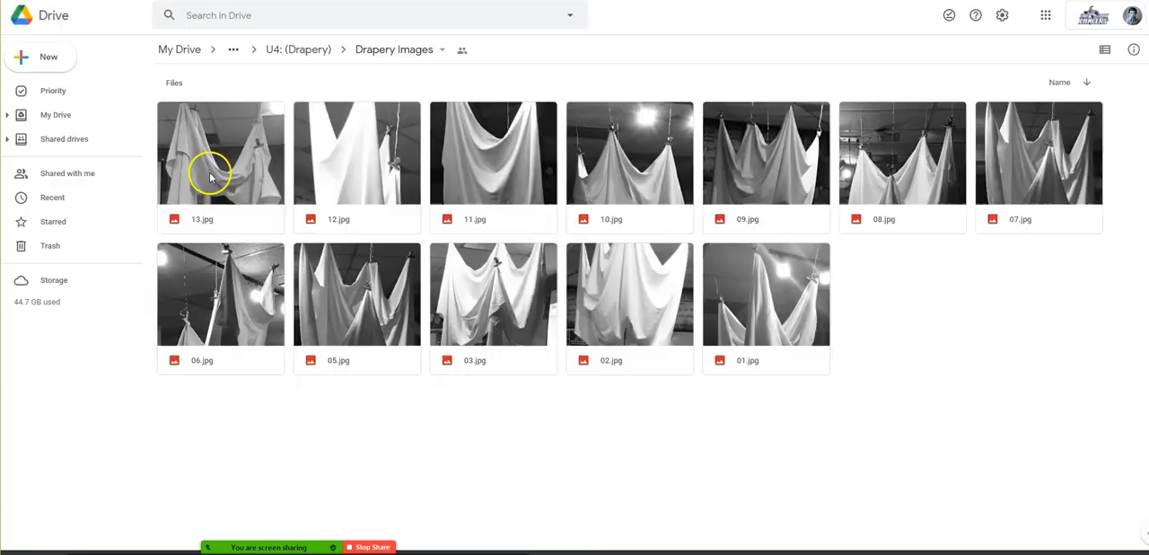
click(211, 175)
right_click(210, 176)
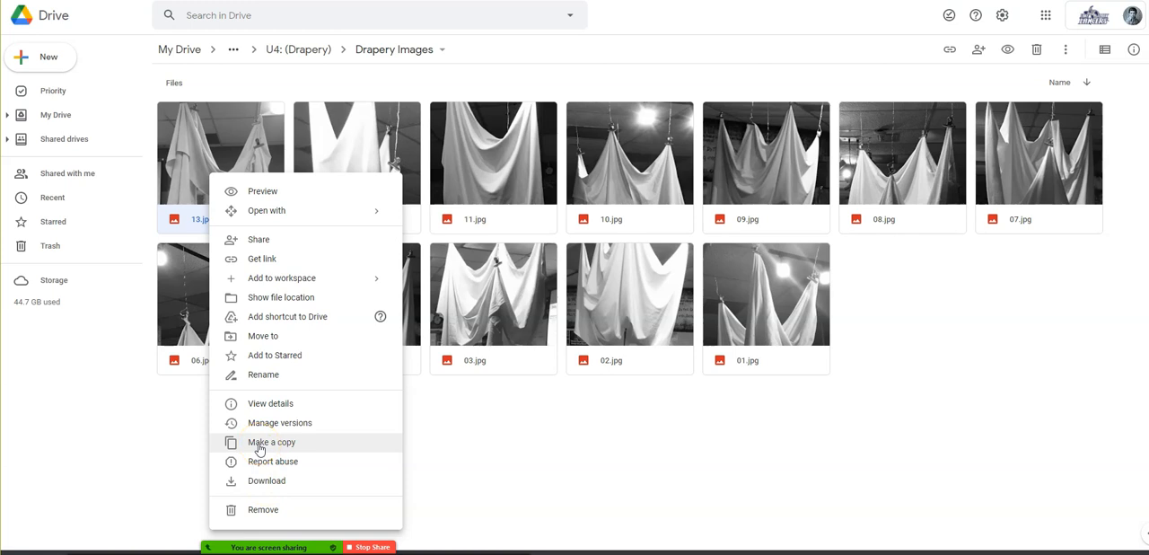
click(258, 445)
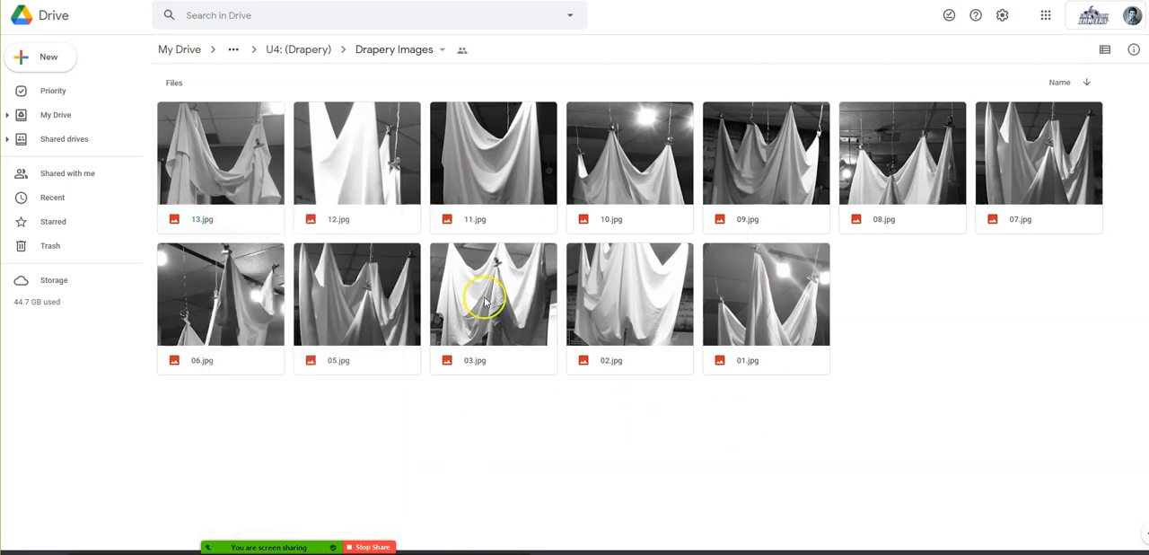
- Return to the Google Classroom assignment and read instruction 3 on cropping images with PhotoPea, PixlR or Photoshop
click(502, 1)
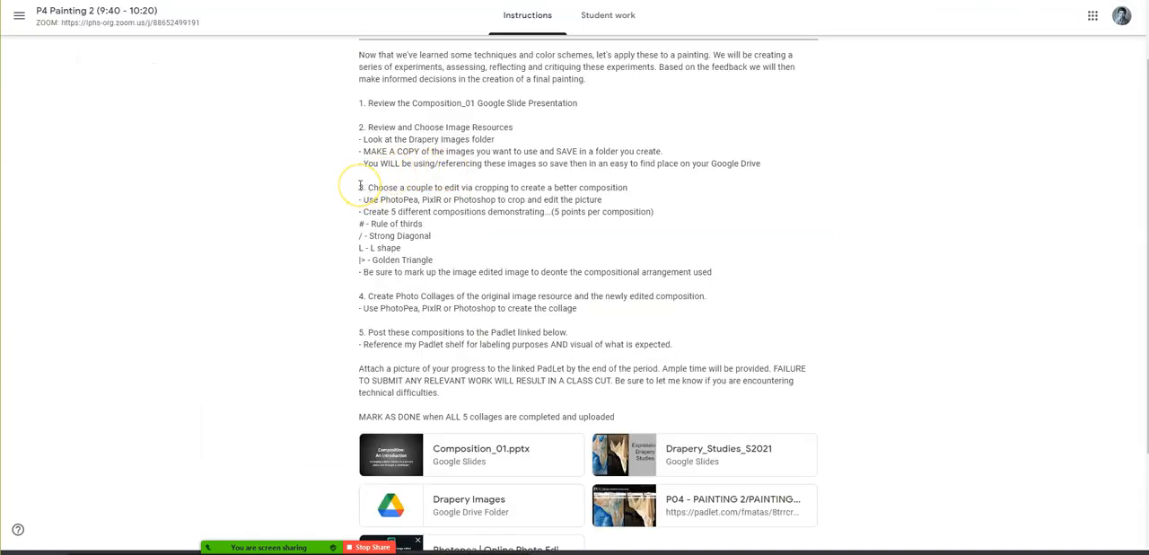
drag(359, 186, 645, 188)
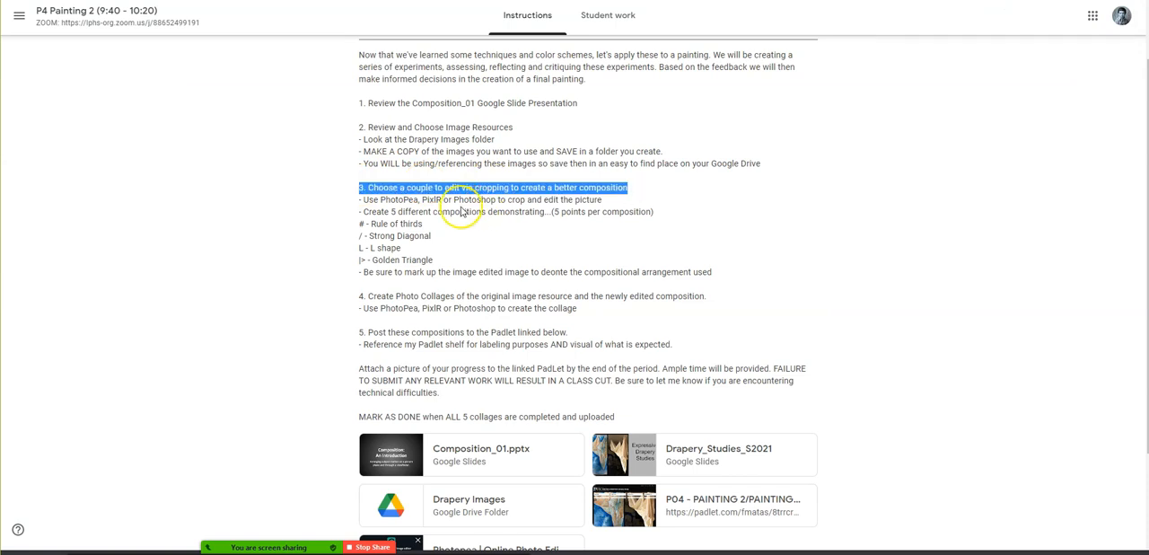
double_click(395, 200)
double_click(431, 200)
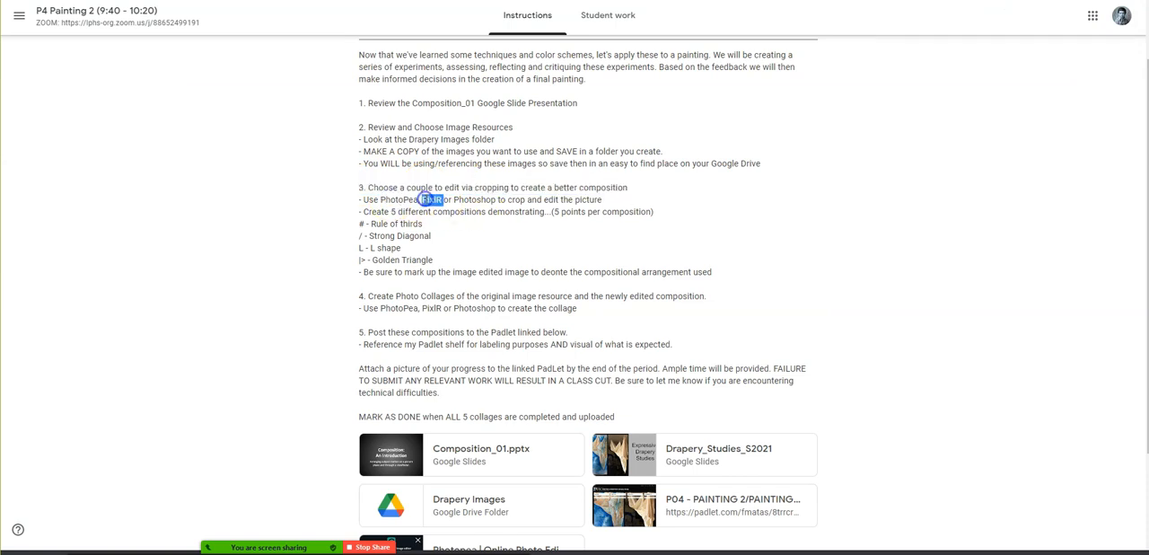
double_click(474, 200)
double_click(400, 200)
scroll(501, 516, down, 1)
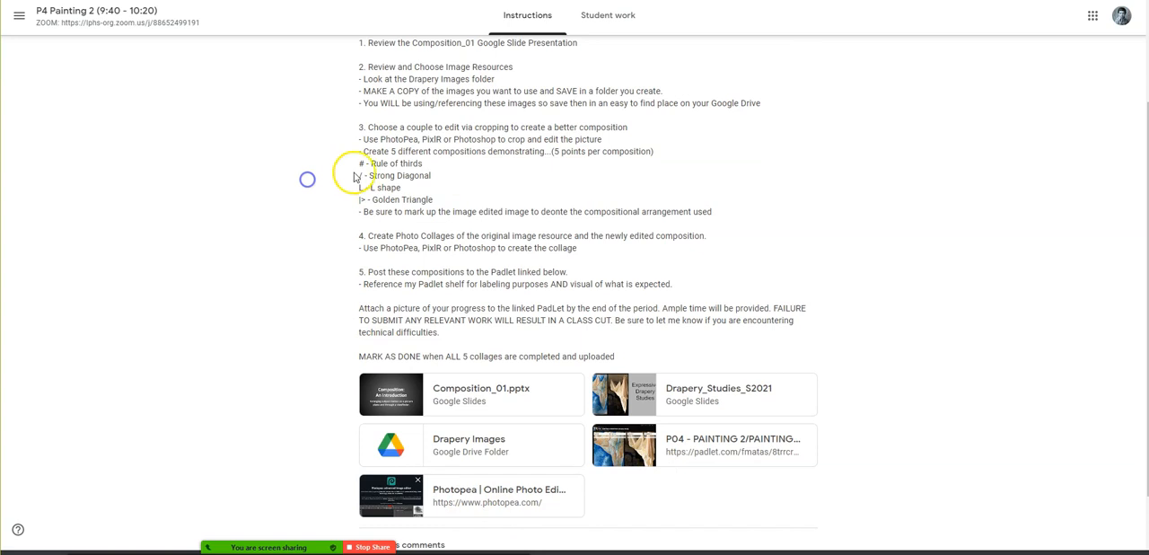
- Examine the five-composition requirement, its points, the listed arrangement types and markup note, and instruction 4 on photo collages
drag(390, 150, 483, 152)
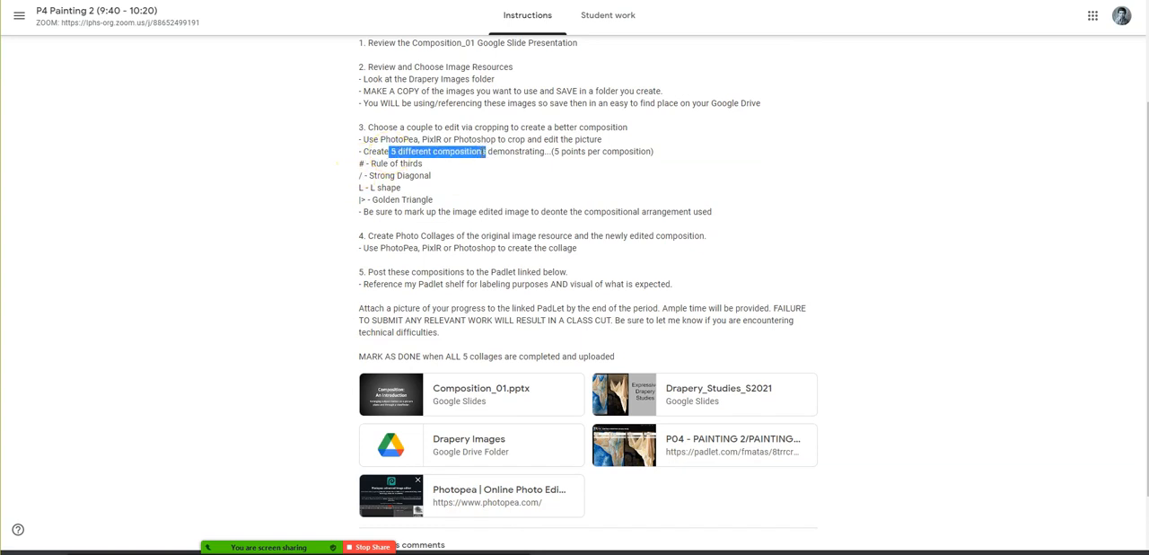
drag(552, 151, 649, 153)
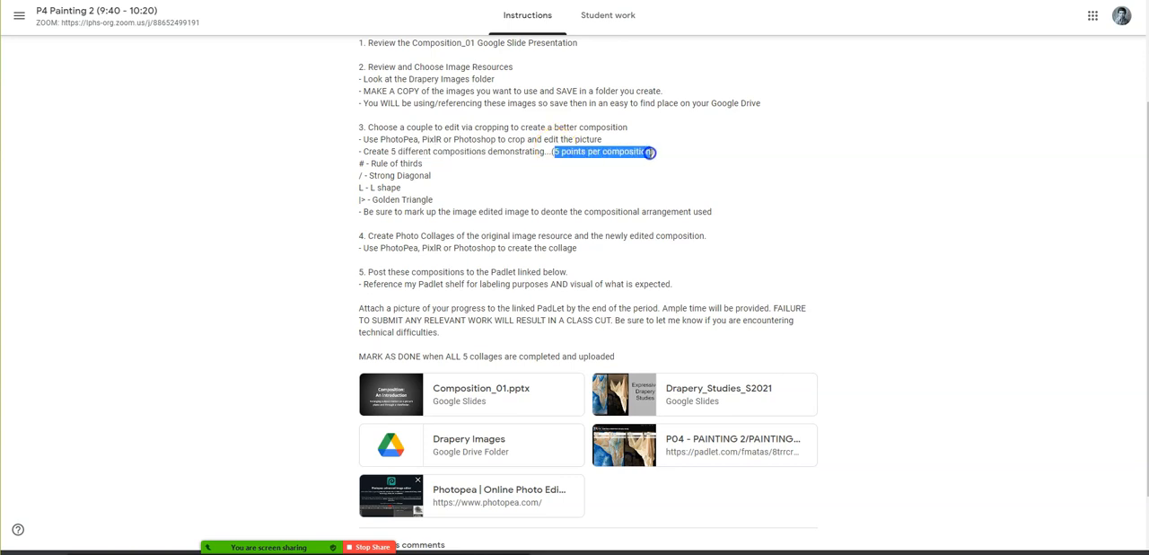
drag(470, 198, 351, 166)
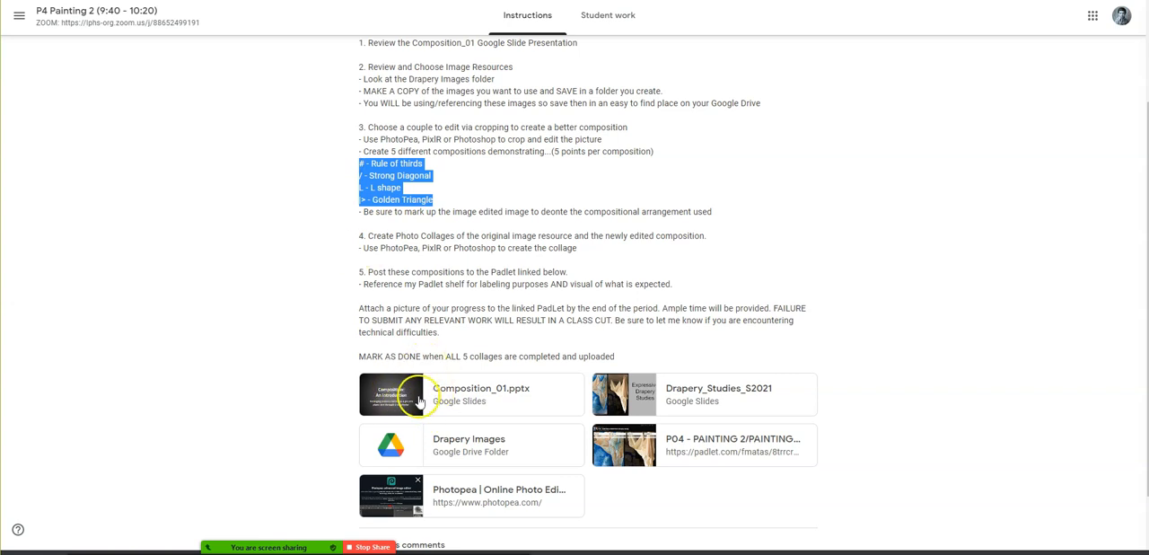
click(314, 173)
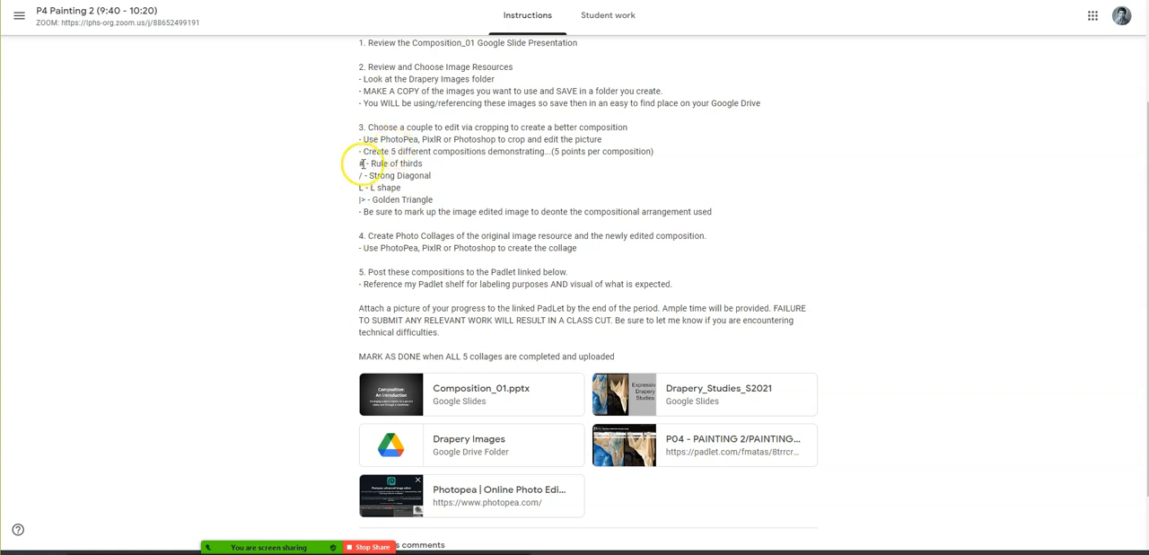
drag(355, 165, 438, 203)
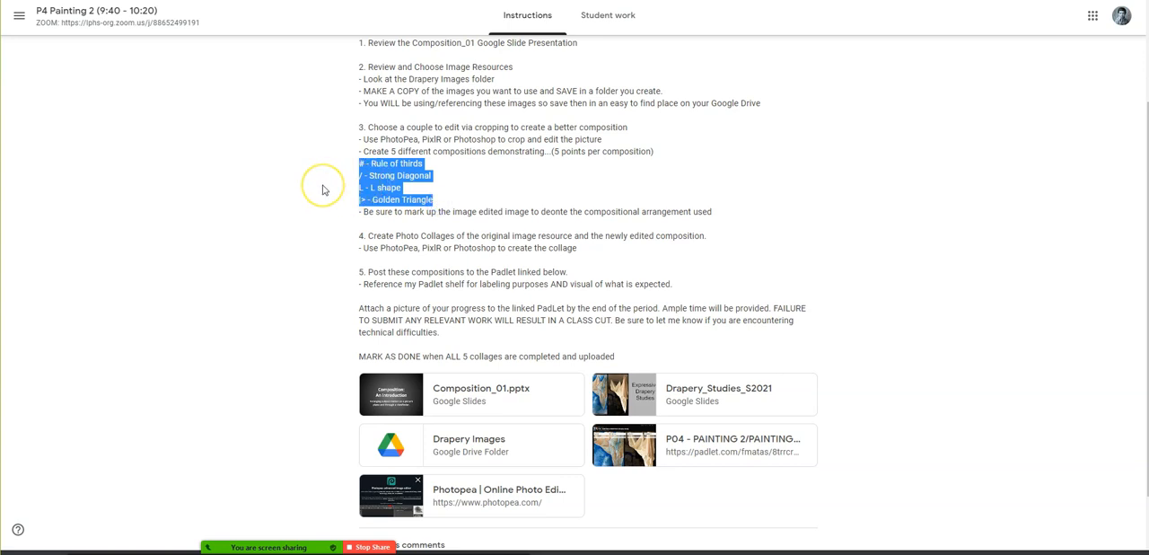
drag(363, 212, 712, 216)
click(726, 216)
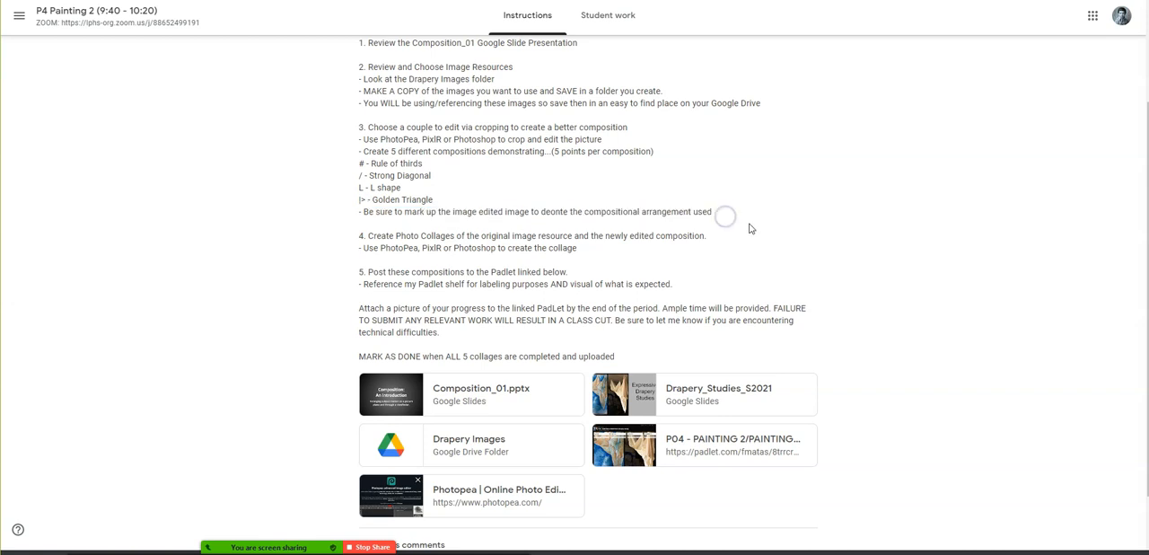
drag(359, 235, 710, 245)
click(673, 303)
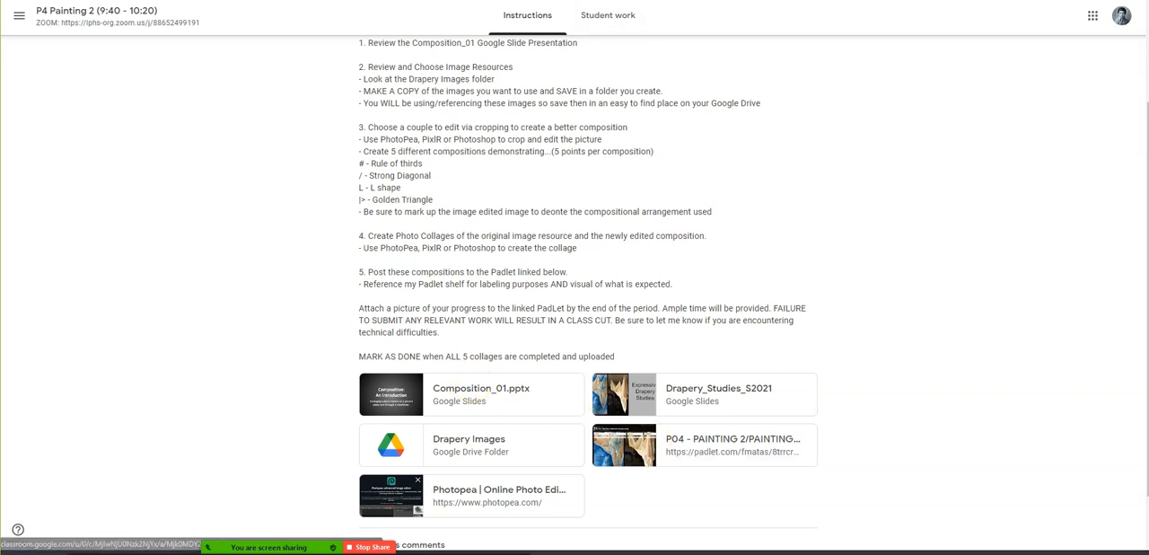
- Switch to the Padlet board and view the enlarged example images for Composition #1 (Rule of thirds) and Composition #2 (Golden Triangle)
key(ctrl+Tab)
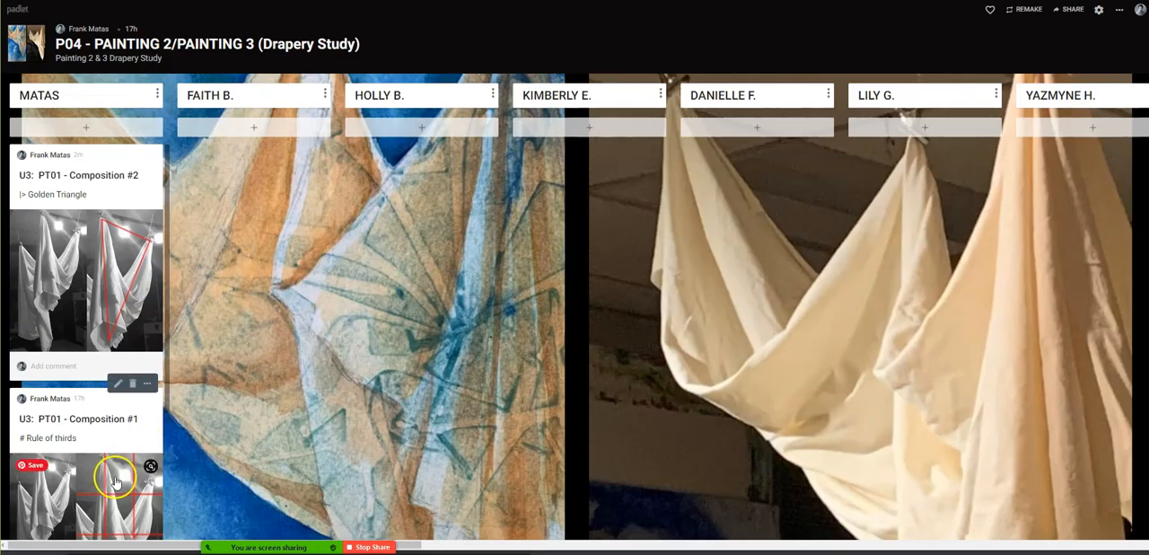
click(113, 482)
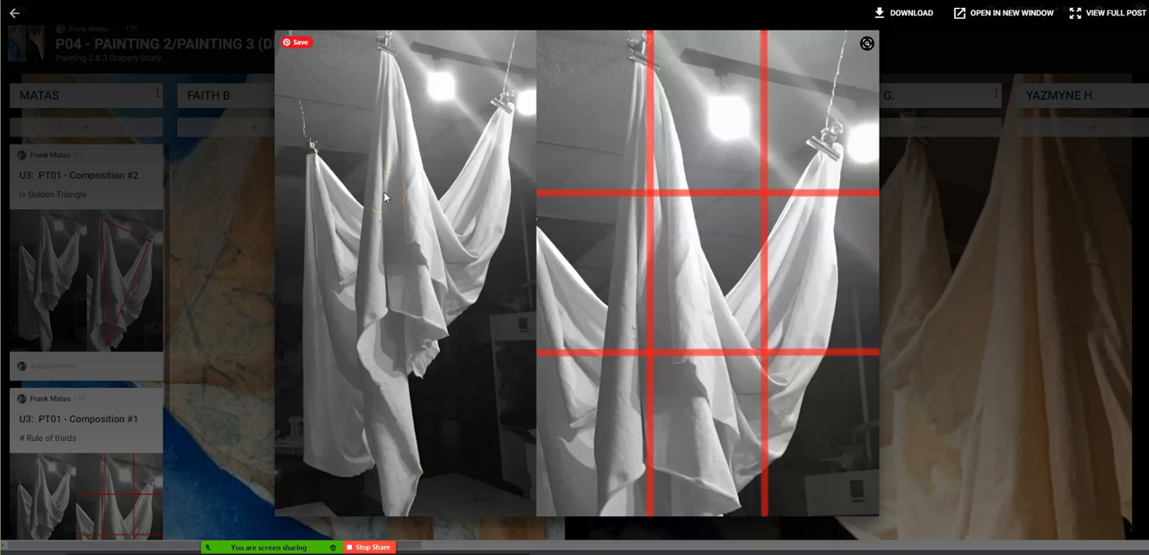
click(519, 13)
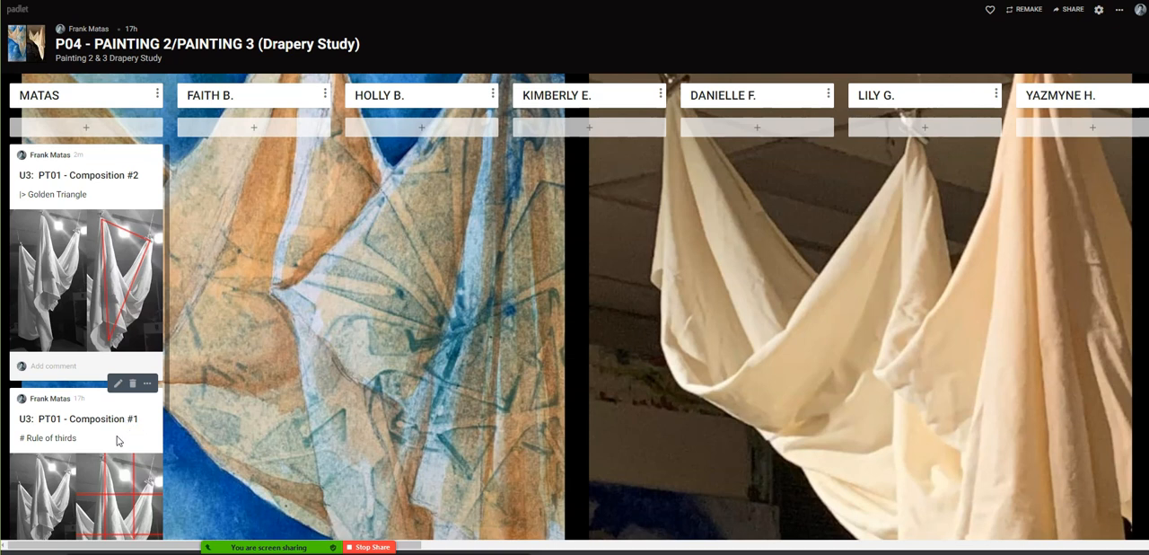
click(45, 444)
click(56, 256)
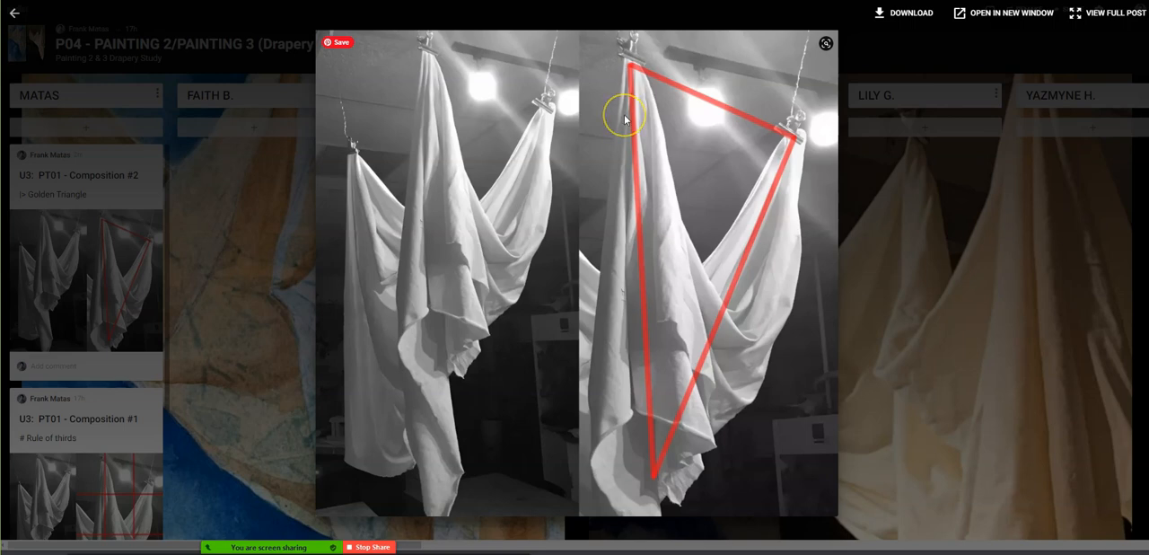
click(231, 282)
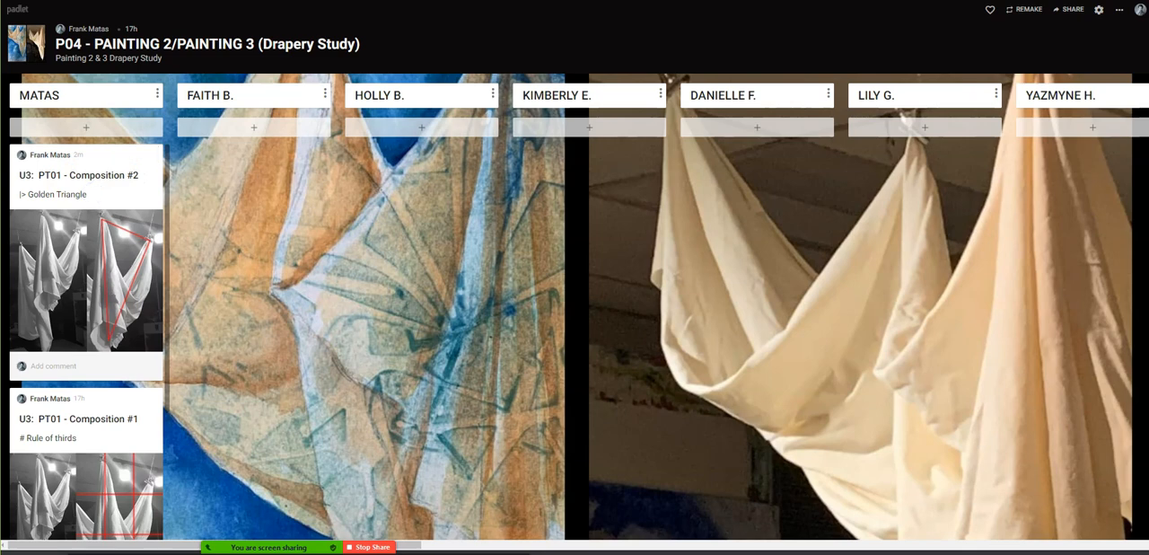
- Switch to Photopea and open drapery photo 11 from the teacher's examples folder inside P2_P3 on the Desktop
key(ctrl+Tab)
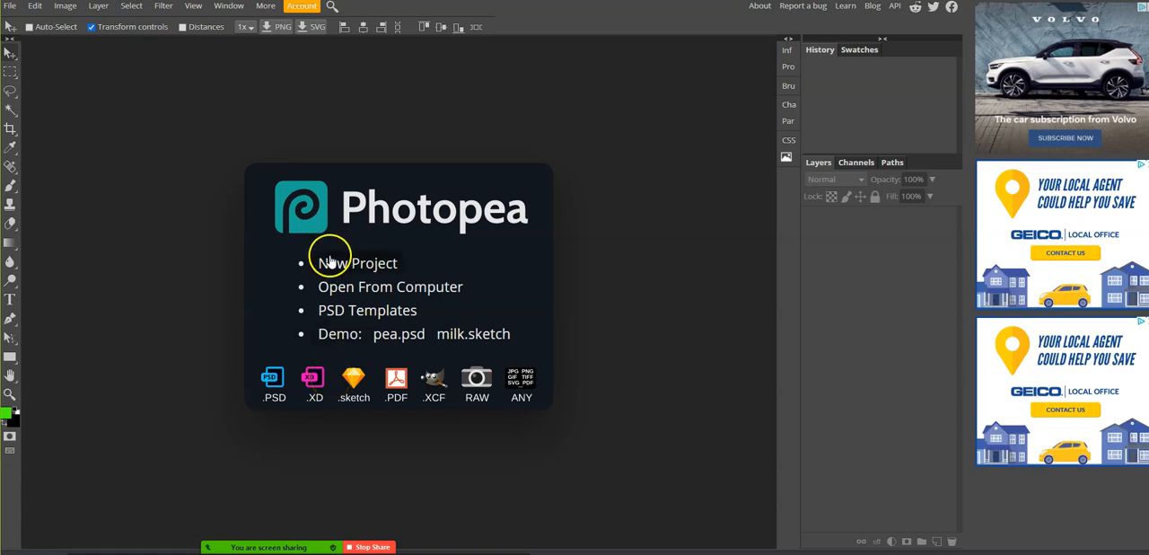
click(359, 287)
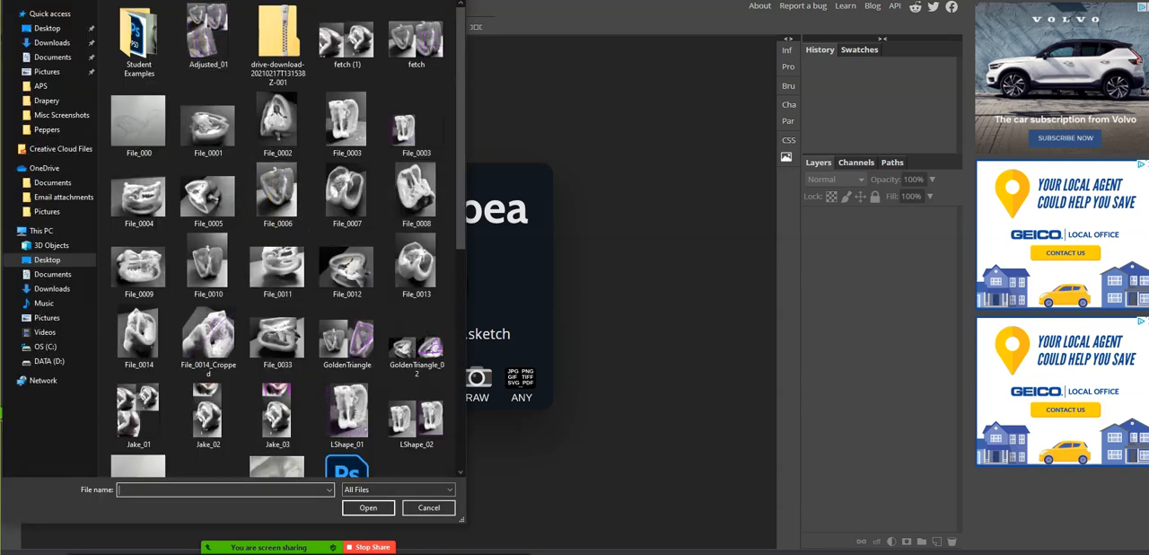
key(alt+Up)
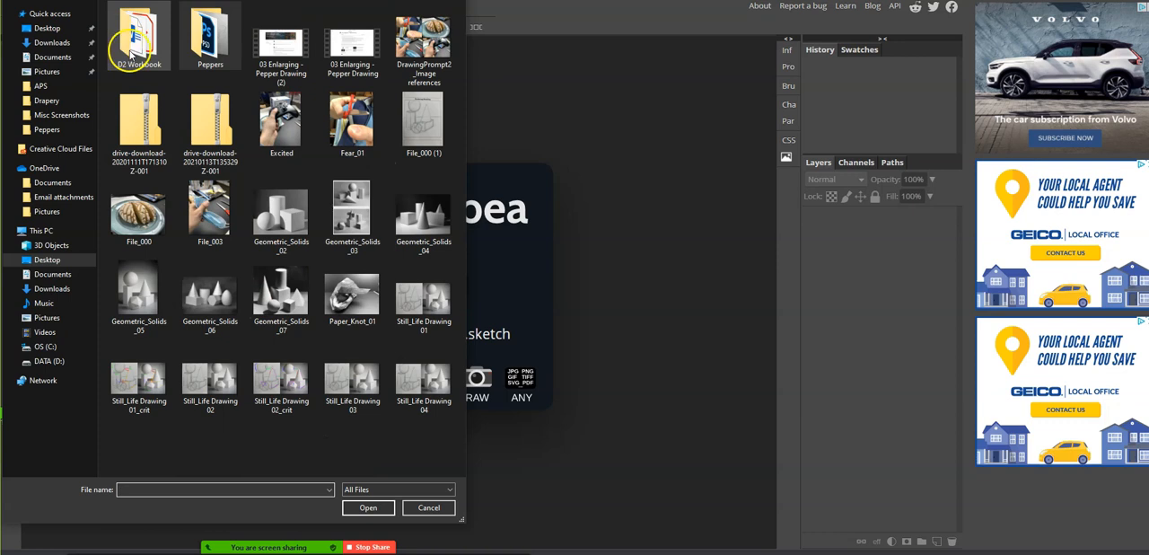
key(alt+Up)
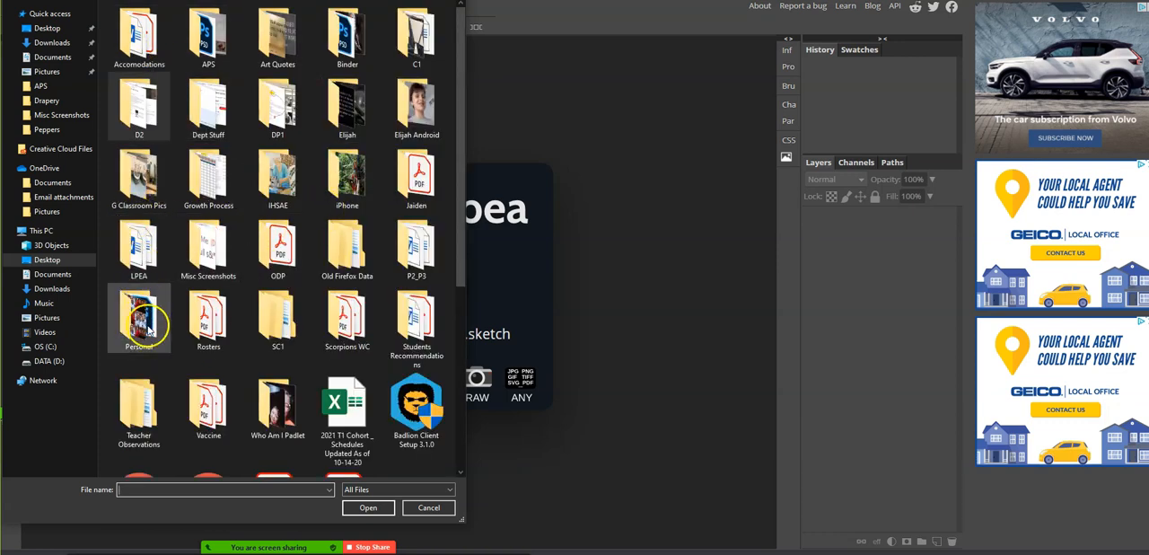
double_click(411, 238)
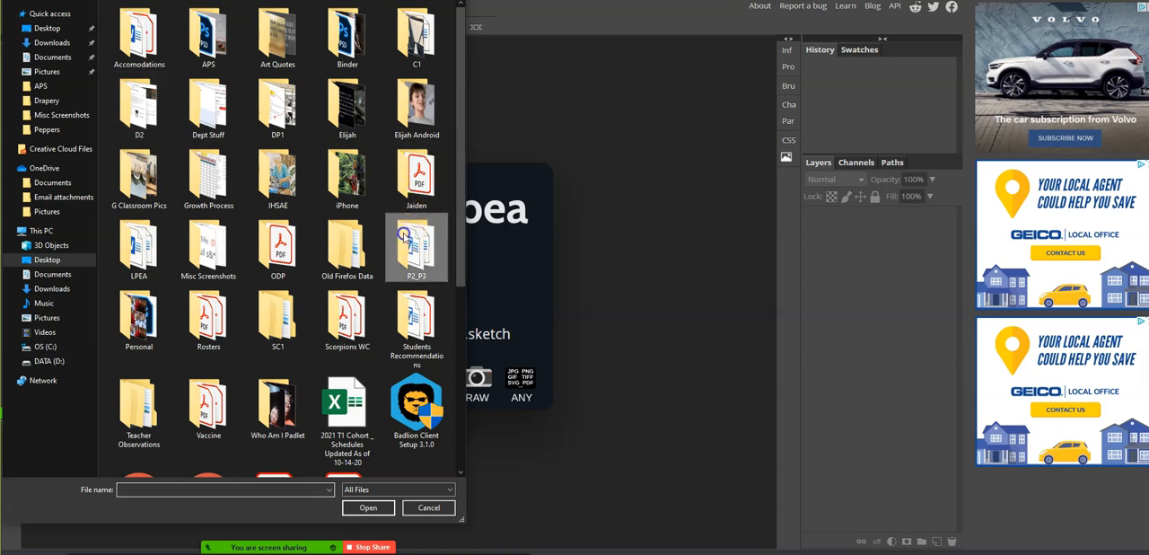
double_click(135, 49)
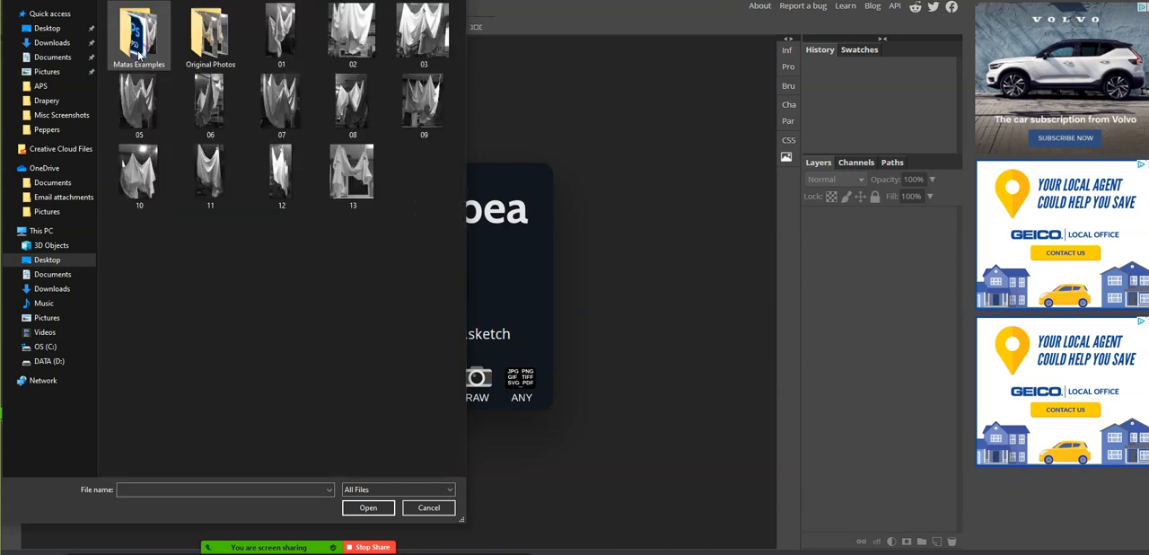
double_click(132, 43)
click(315, 216)
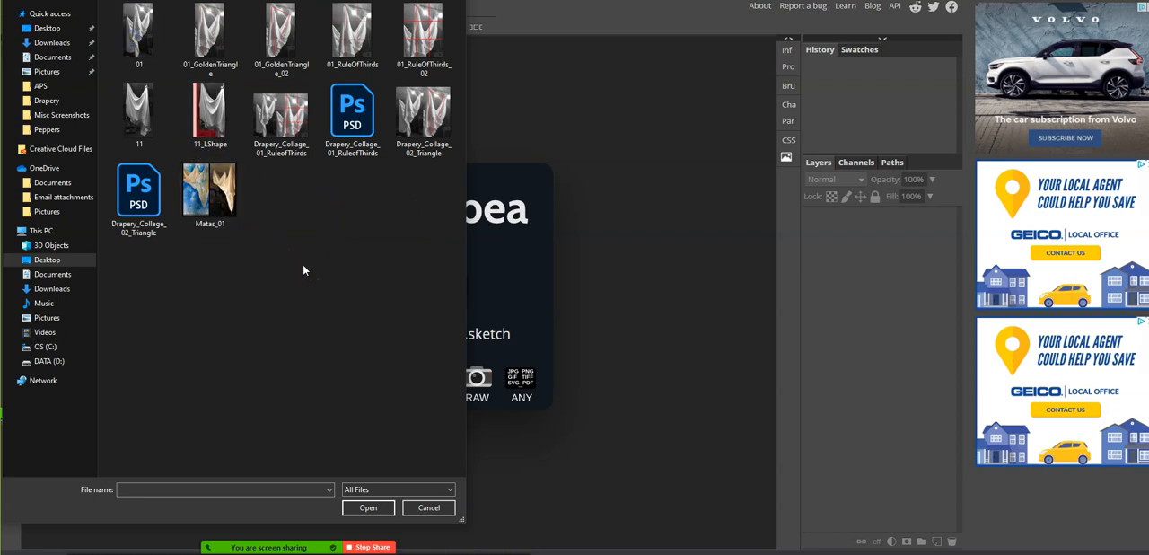
double_click(199, 121)
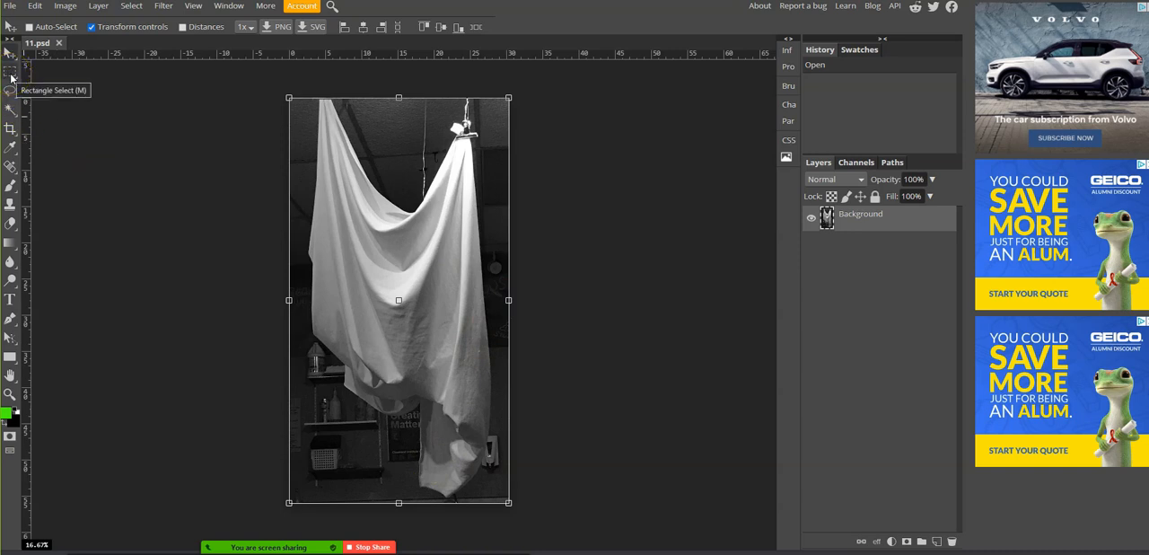
- Crop the photo around the cloth, extending the canvas past its left edge and trimming the other sides, with Delete Cropped Pixels enabled
click(9, 130)
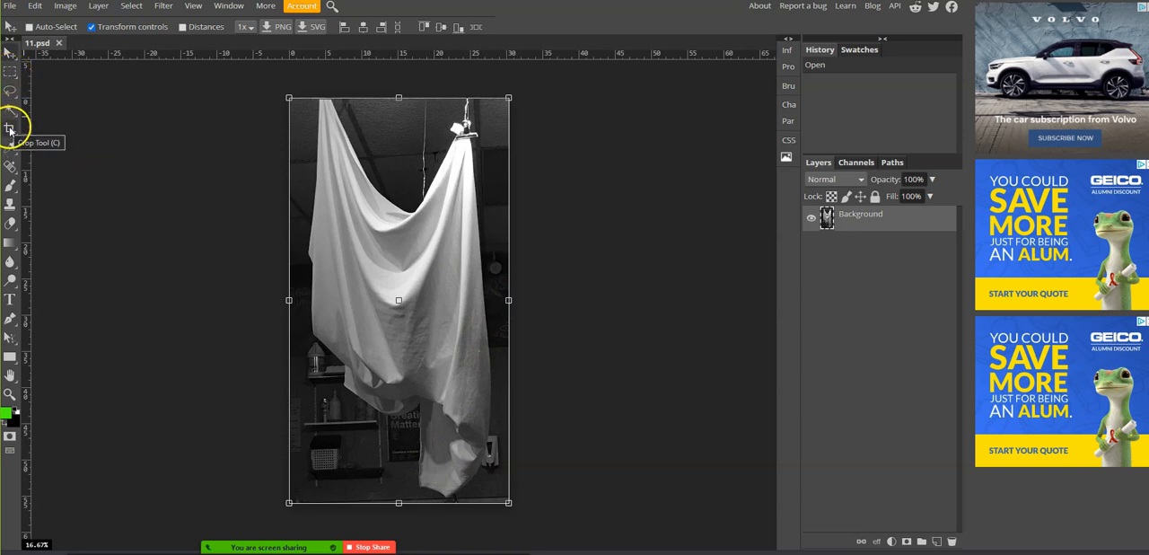
click(10, 131)
click(50, 129)
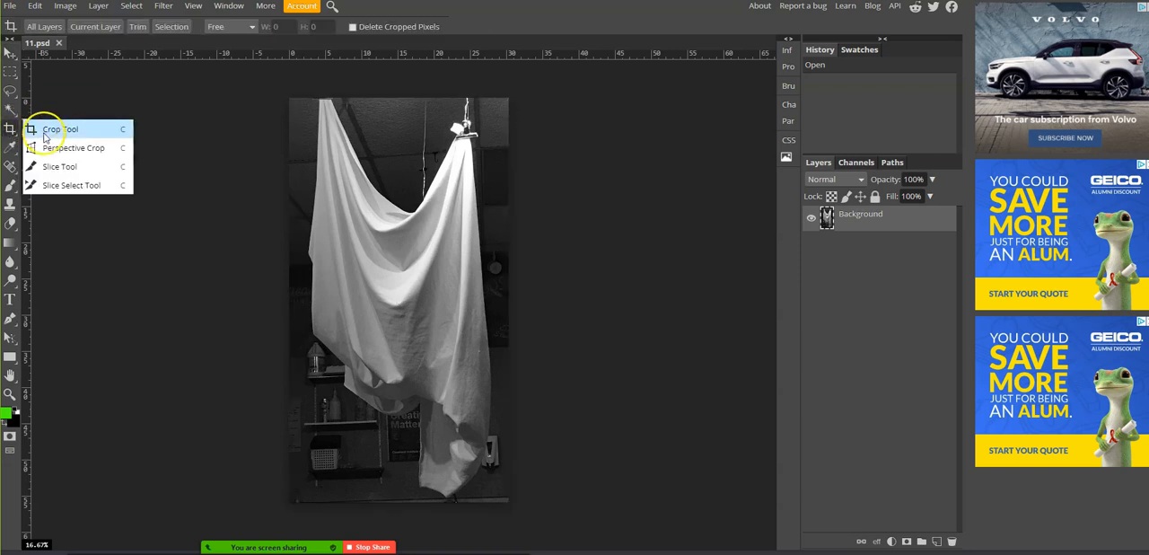
drag(289, 99, 465, 457)
drag(289, 279, 268, 279)
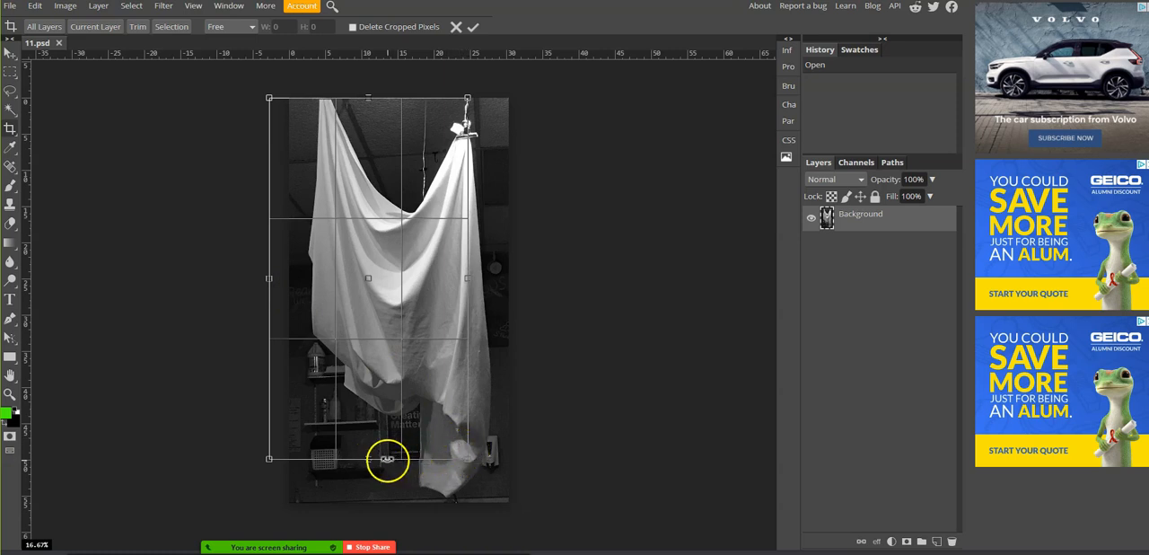
drag(367, 99, 363, 163)
drag(268, 312, 261, 312)
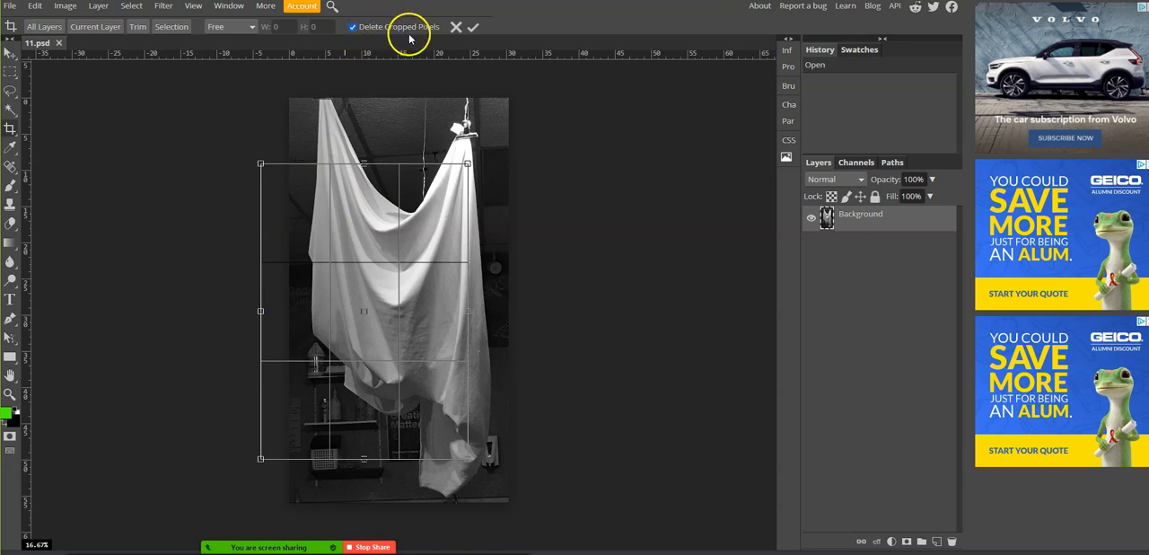
click(474, 30)
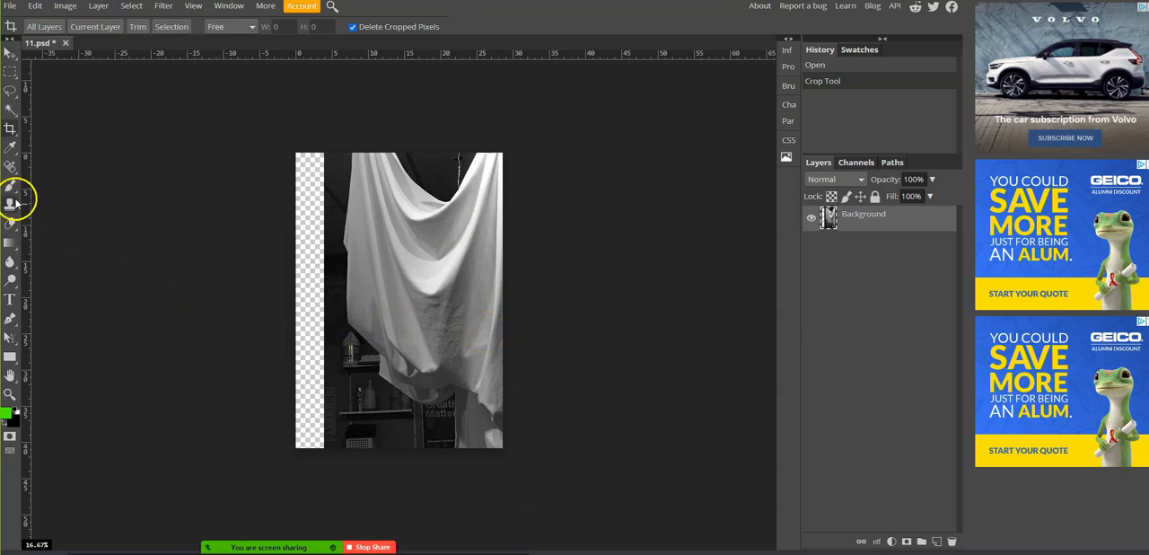
- Set the foreground color to bright red
click(7, 416)
click(244, 117)
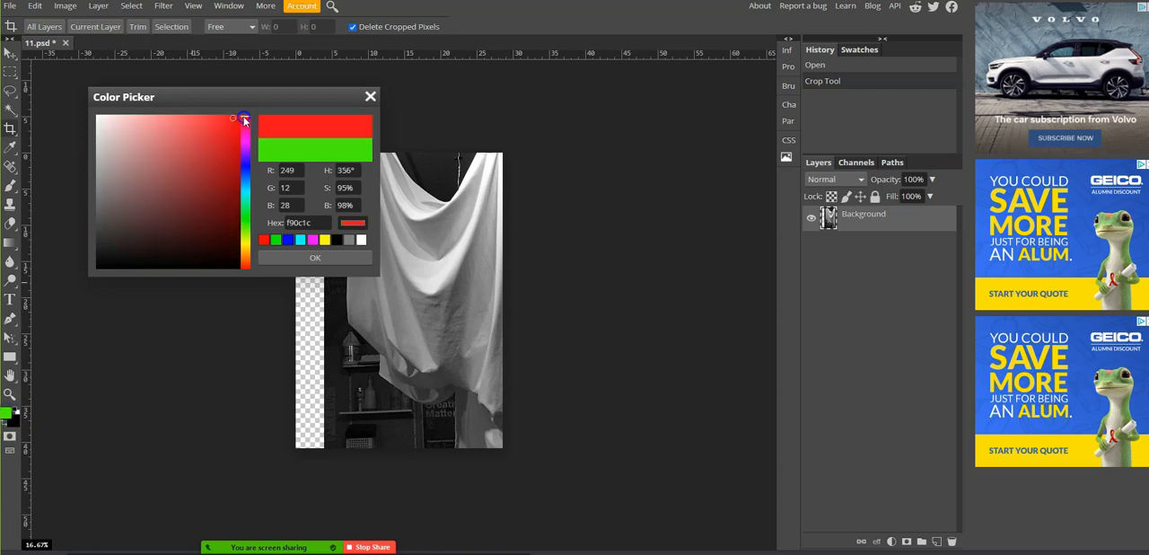
click(289, 257)
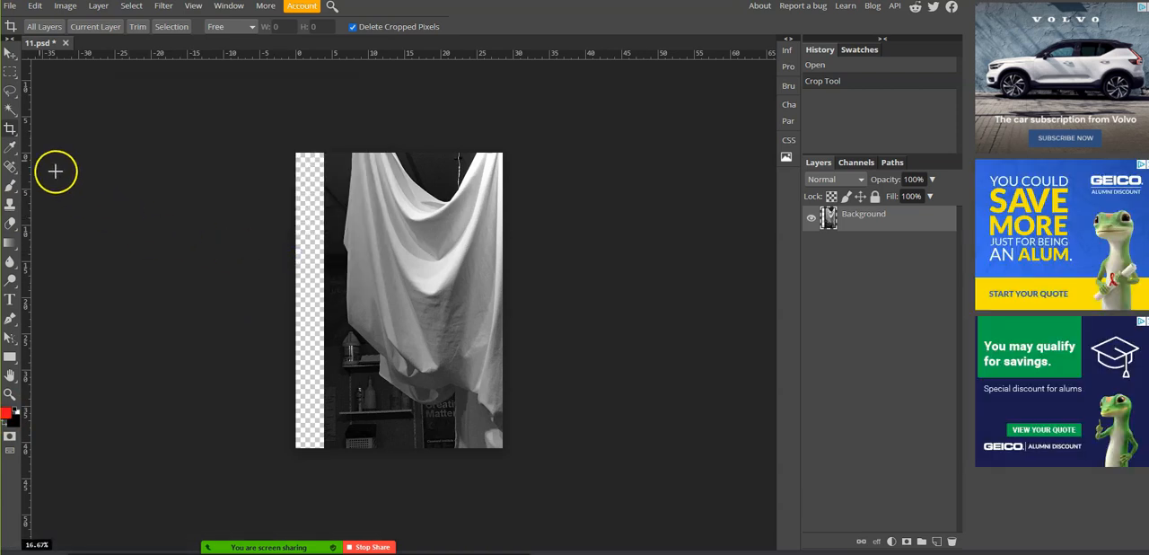
- Outline a closed L shape with straight red Brush segments along the left and bottom of the cropped photo
click(10, 185)
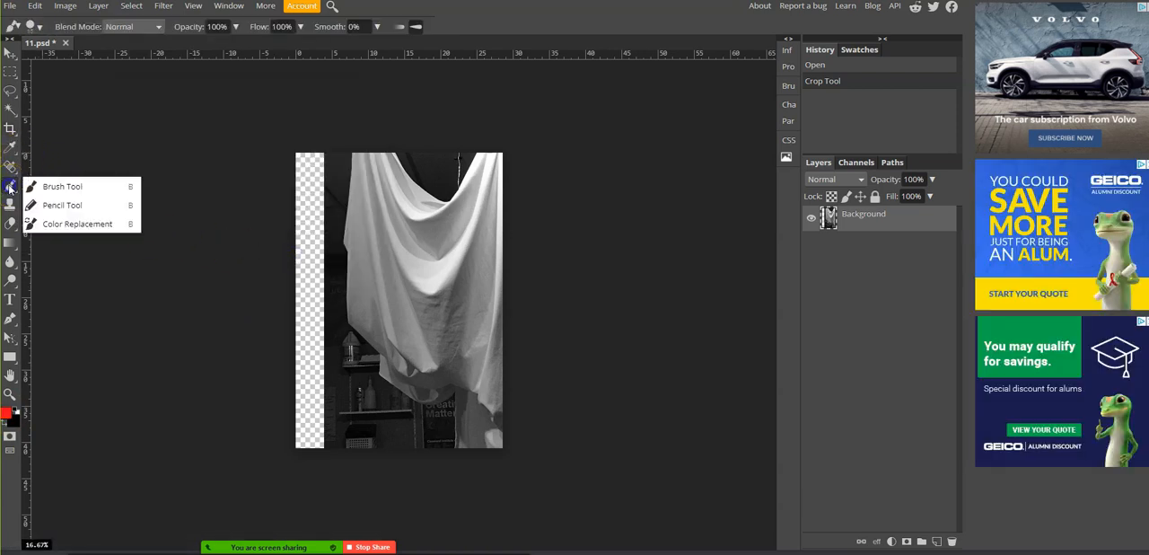
click(46, 189)
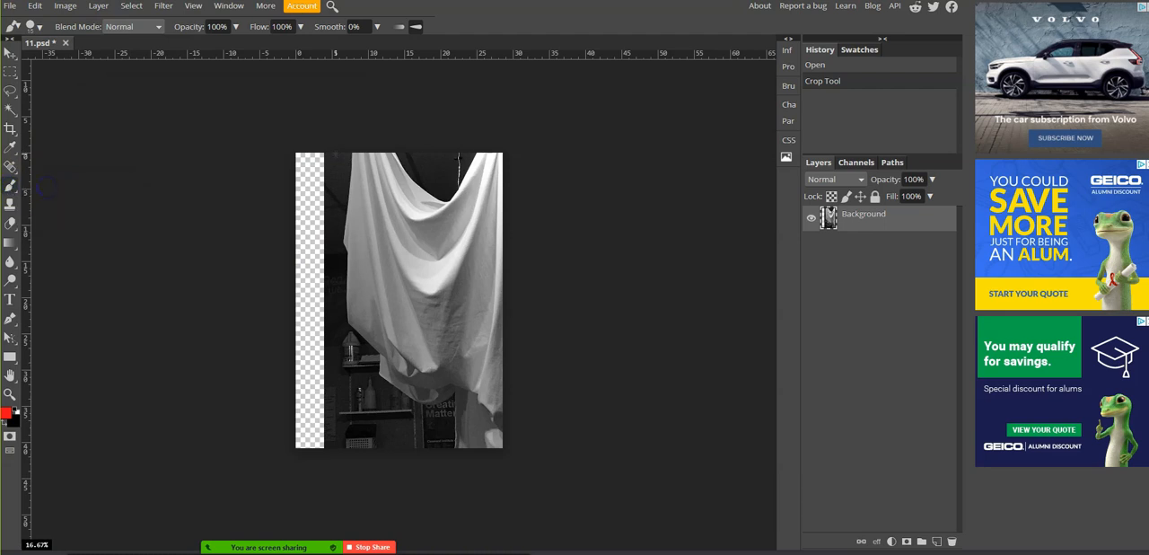
click(333, 153)
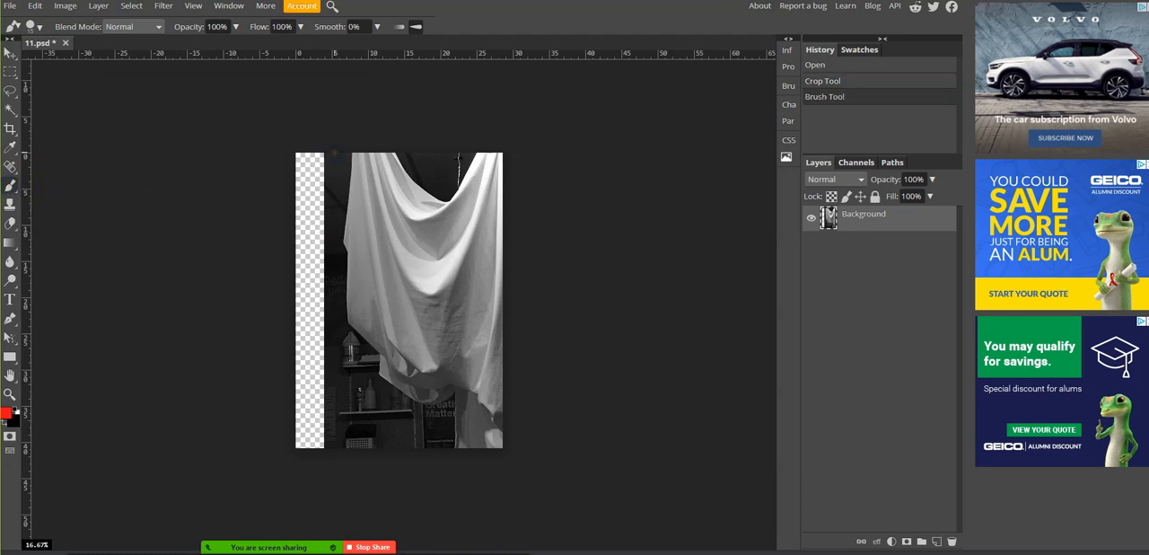
shift+click(340, 384)
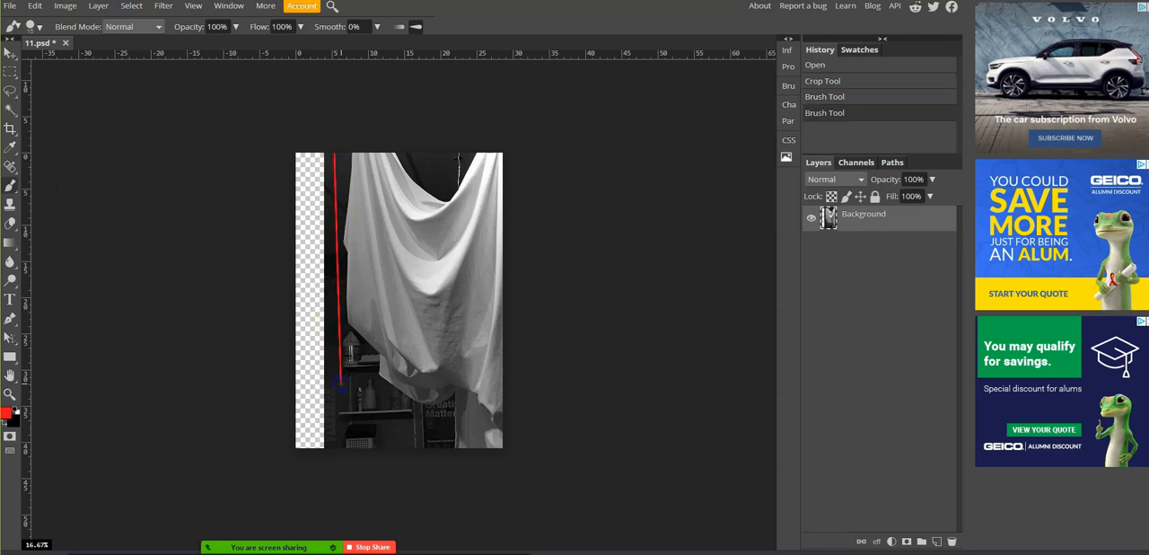
shift+click(450, 400)
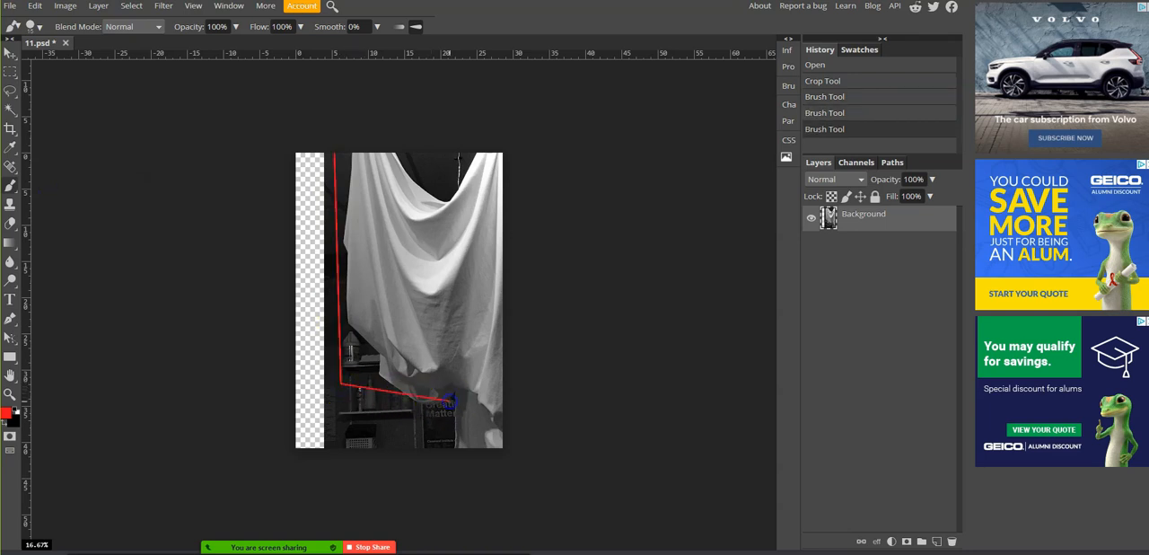
shift+click(450, 444)
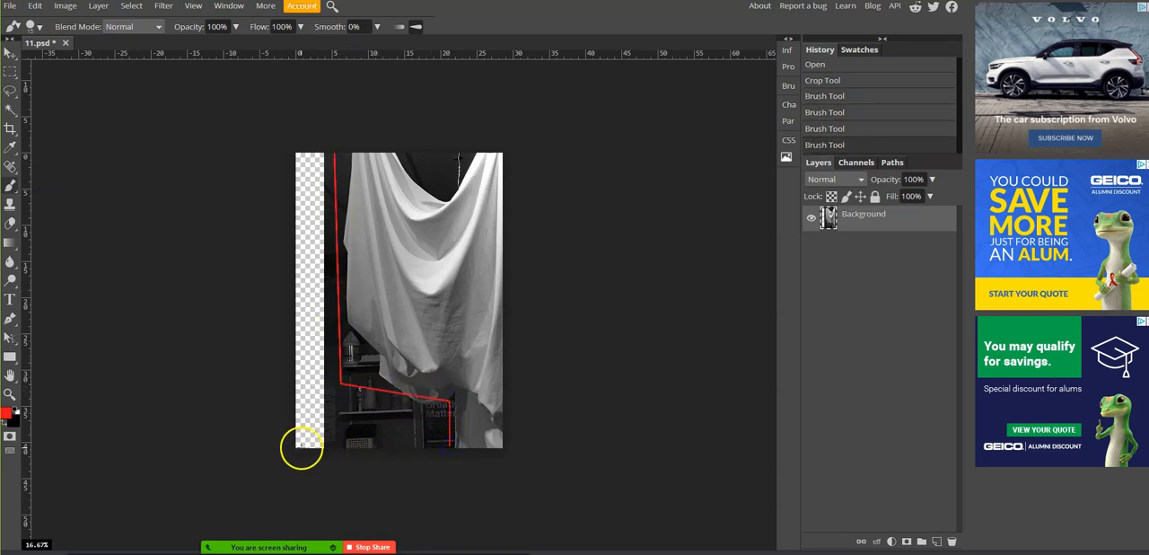
shift+click(298, 446)
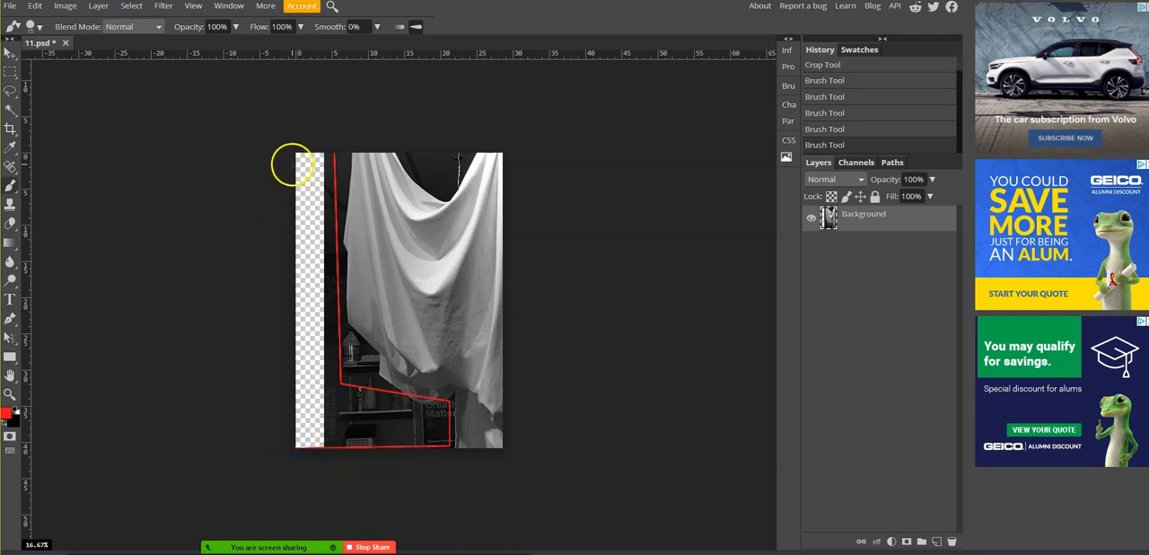
shift+click(297, 154)
click(334, 155)
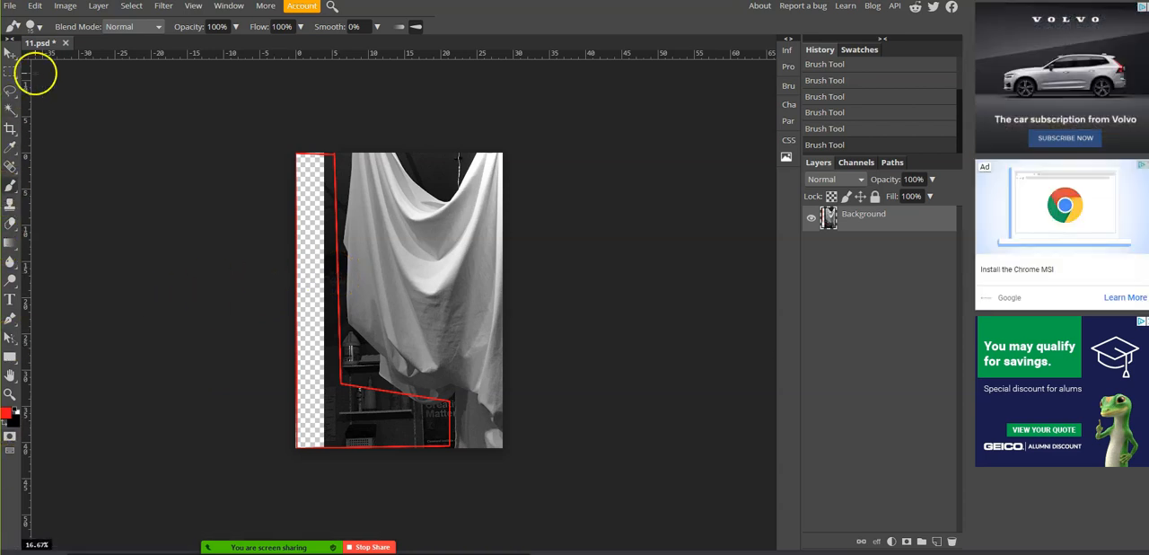
- Enlarge the brush and paint the inside of the outlined L shape solid red
click(37, 27)
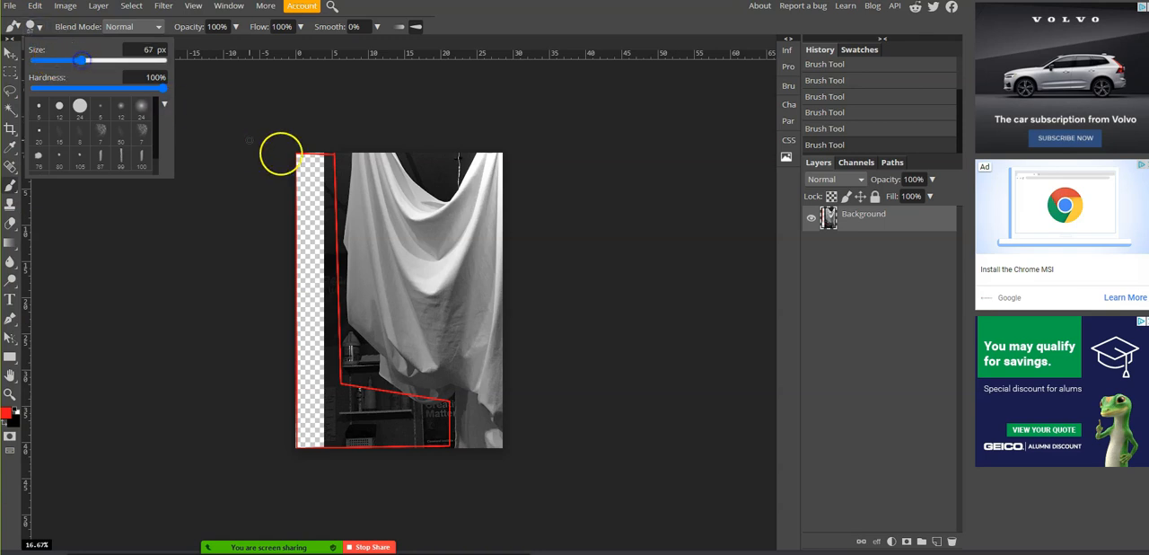
drag(115, 66, 133, 61)
mouse_move(312, 172)
mouse_down()
mouse_move(323, 423)
mouse_move(428, 419)
mouse_move(302, 415)
mouse_up()
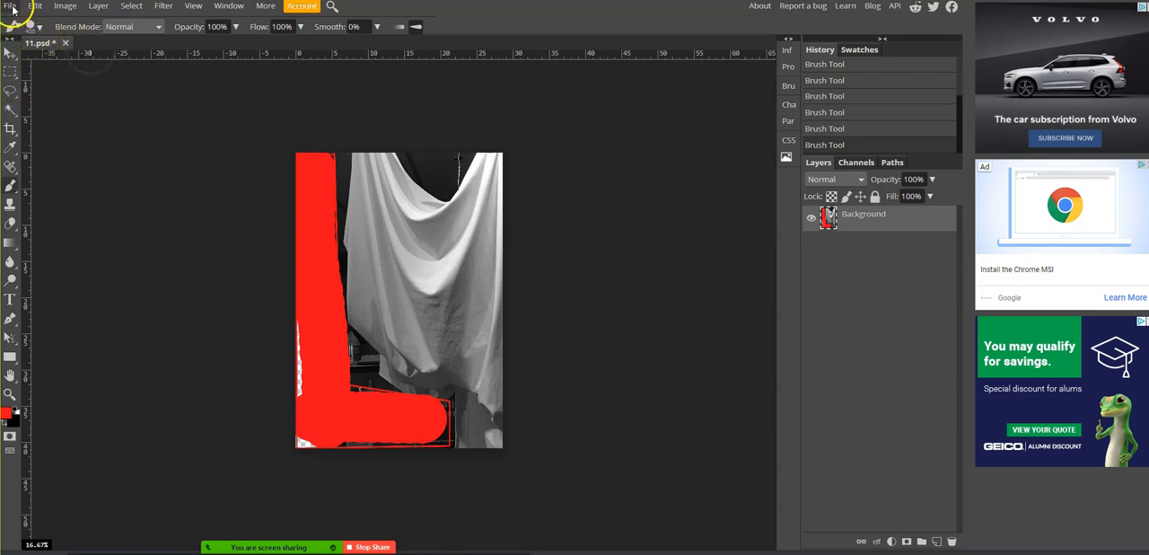
- Export the marked-up photo as a PNG named L_Shape into the teacher's examples folder inside P2_P3
click(11, 6)
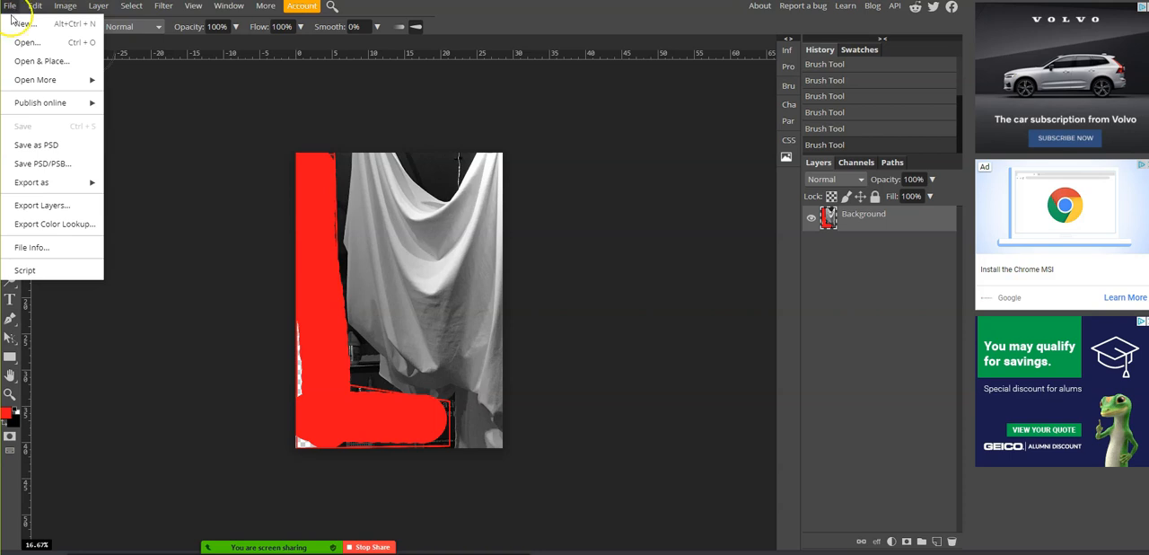
mouse_move(89, 182)
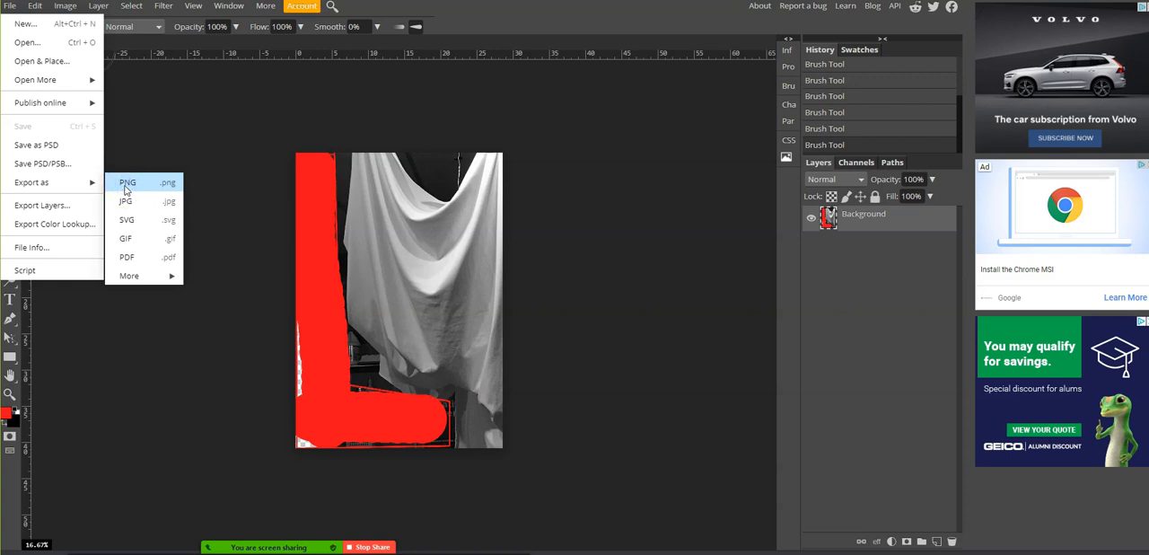
click(127, 184)
click(467, 236)
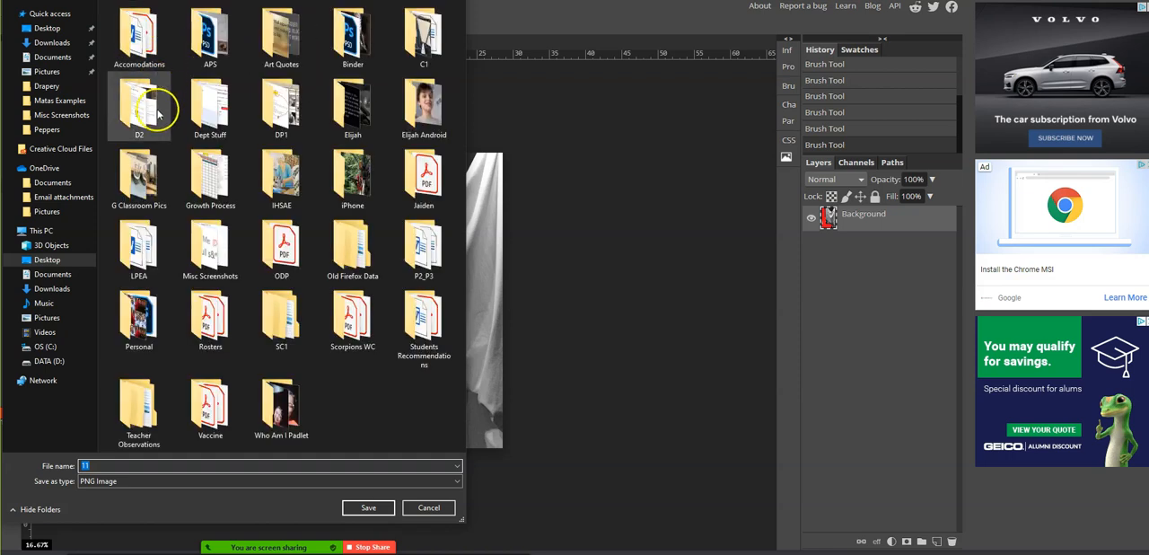
double_click(409, 238)
click(137, 47)
double_click(140, 50)
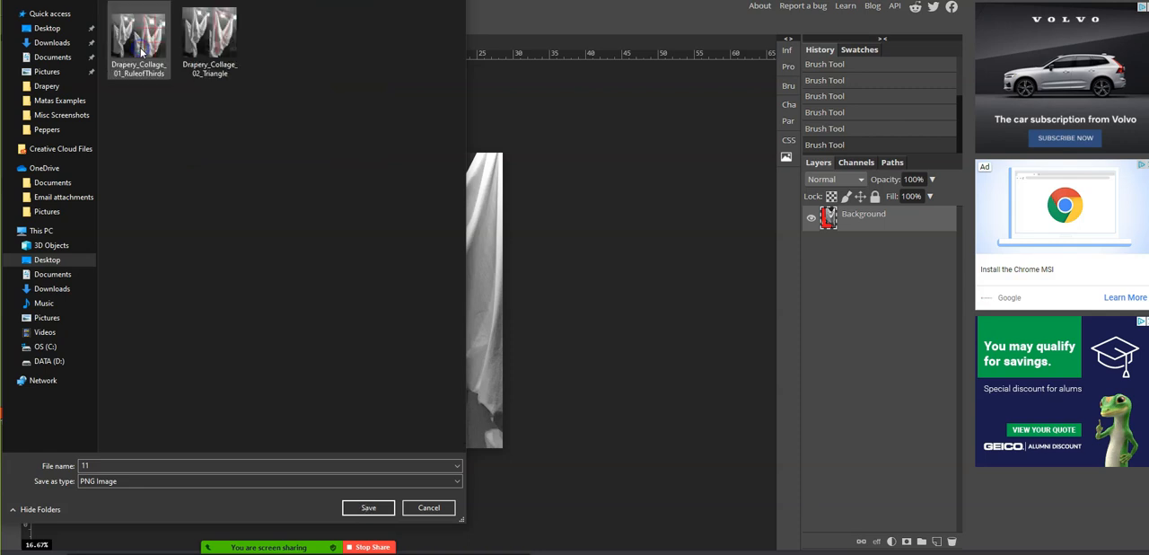
double_click(91, 465)
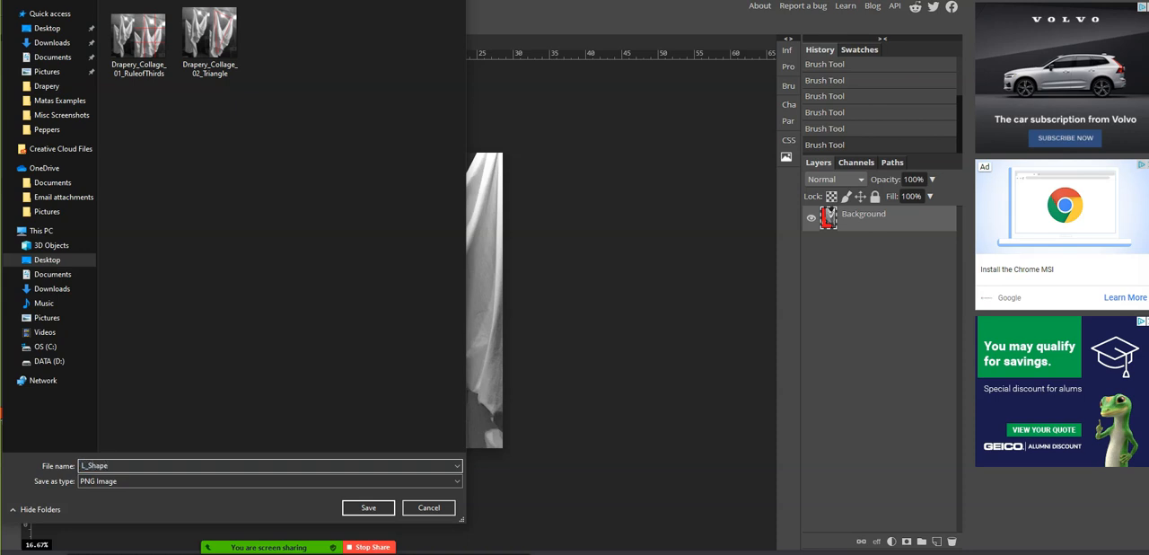
key(Return)
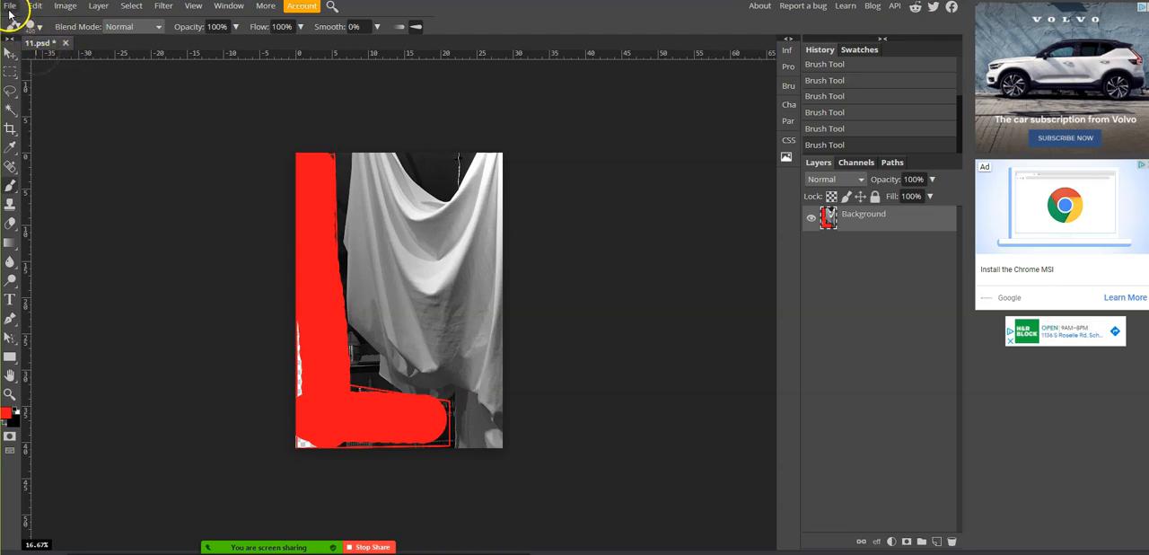
- Open the original drapery photo 11 again as a separate document and activate the Move tool
click(9, 7)
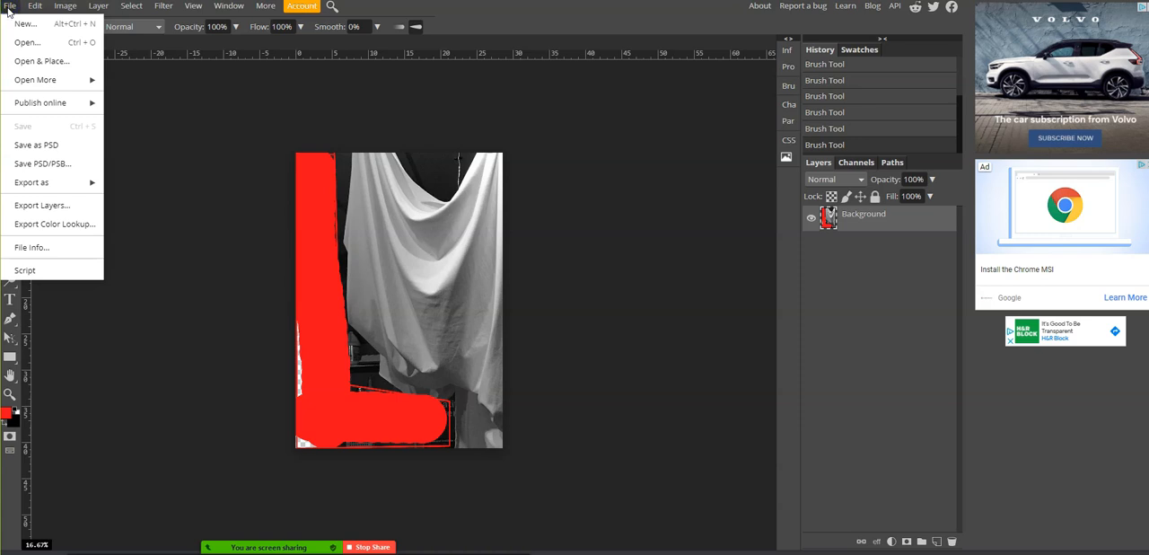
click(26, 42)
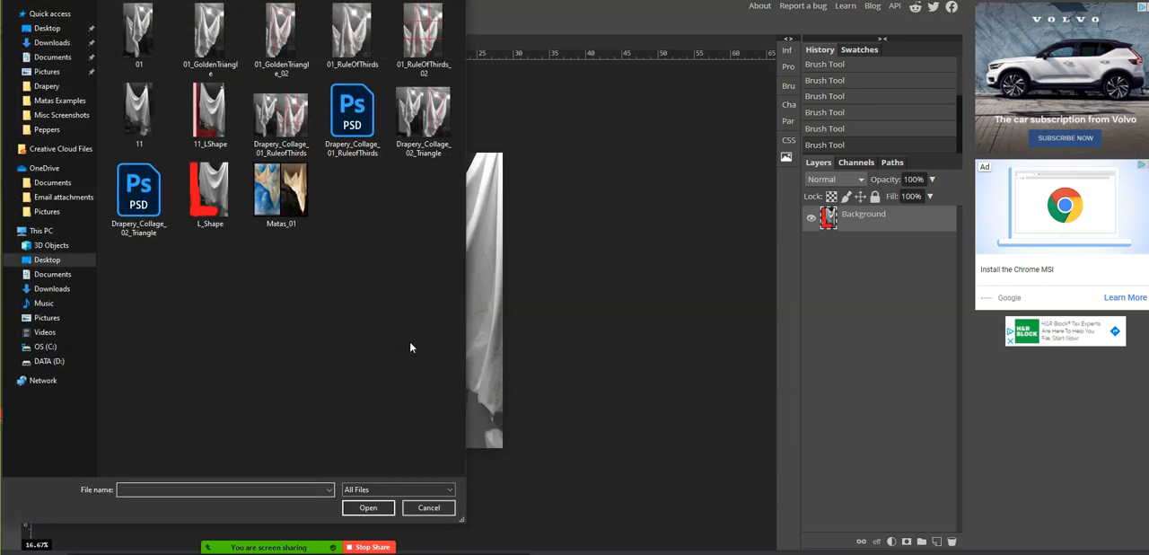
double_click(143, 129)
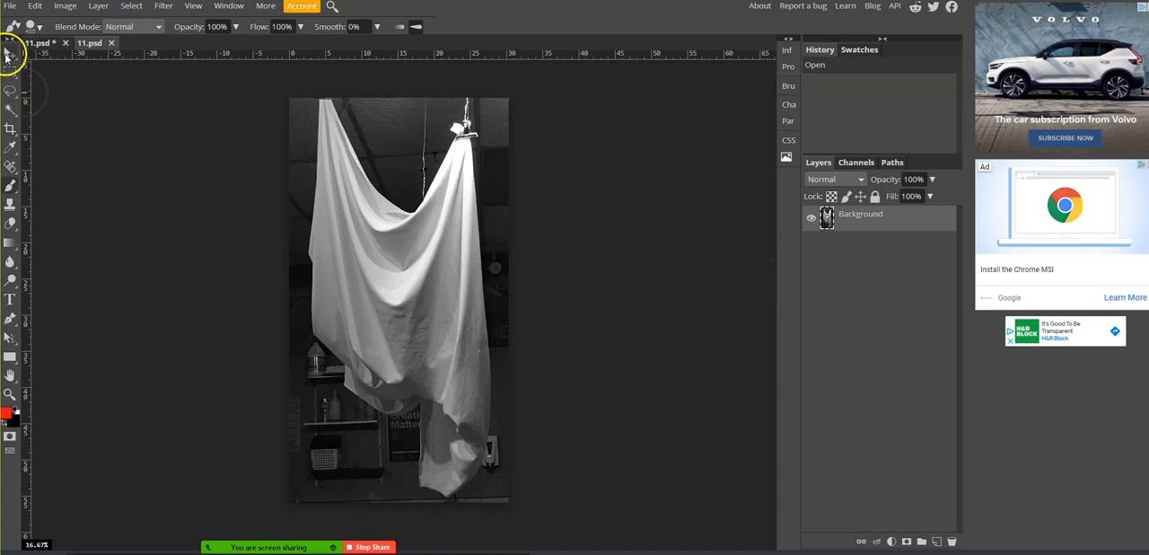
click(9, 54)
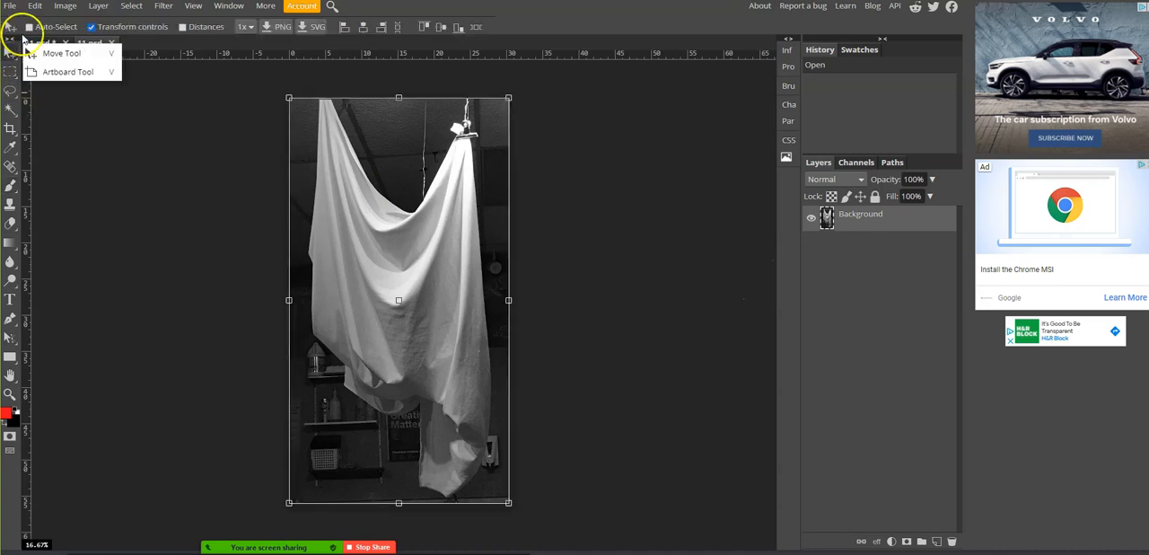
- Widen the original drapery photo's canvas to 6000 px, anchored at the left so the empty space extends to the right
click(63, 7)
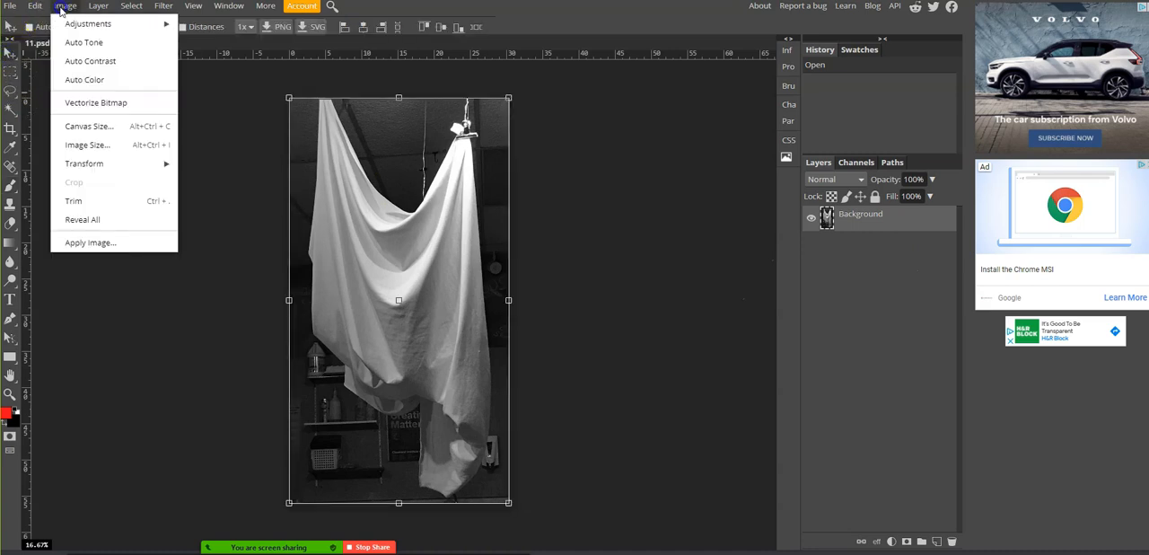
click(74, 126)
click(142, 123)
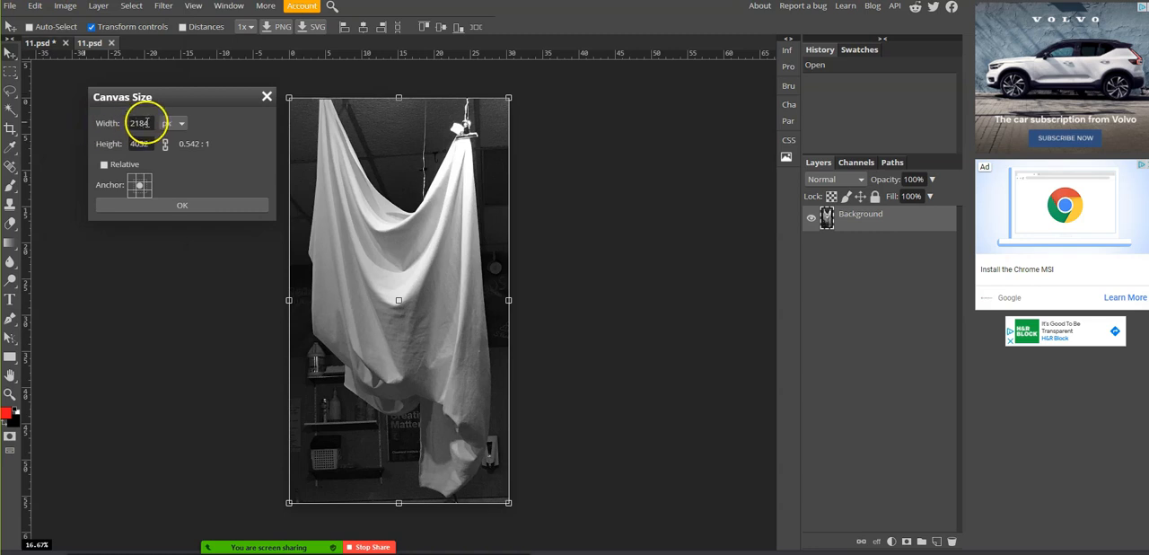
drag(149, 123, 106, 117)
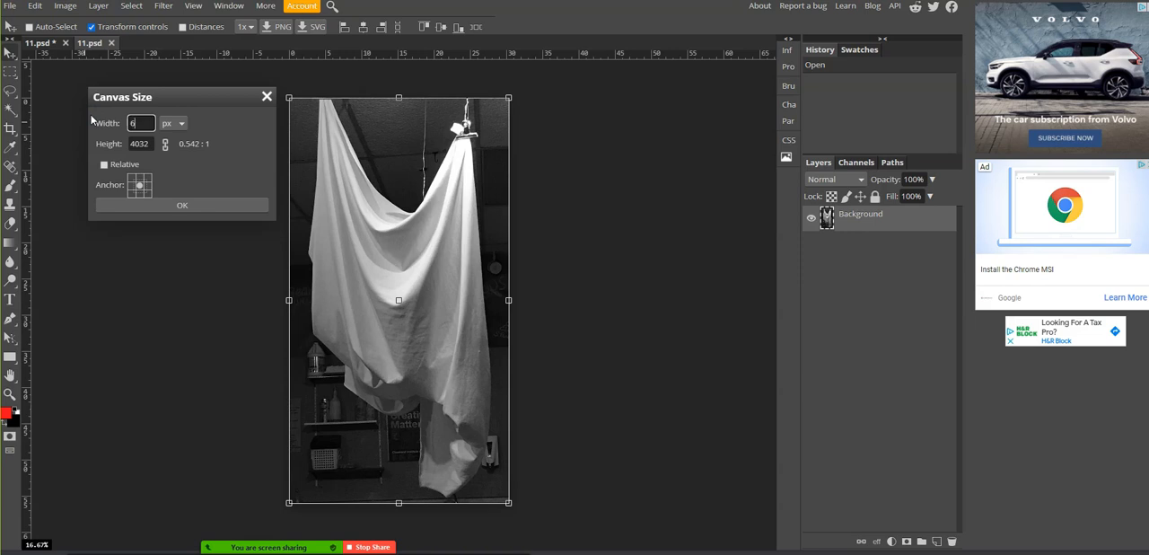
click(137, 189)
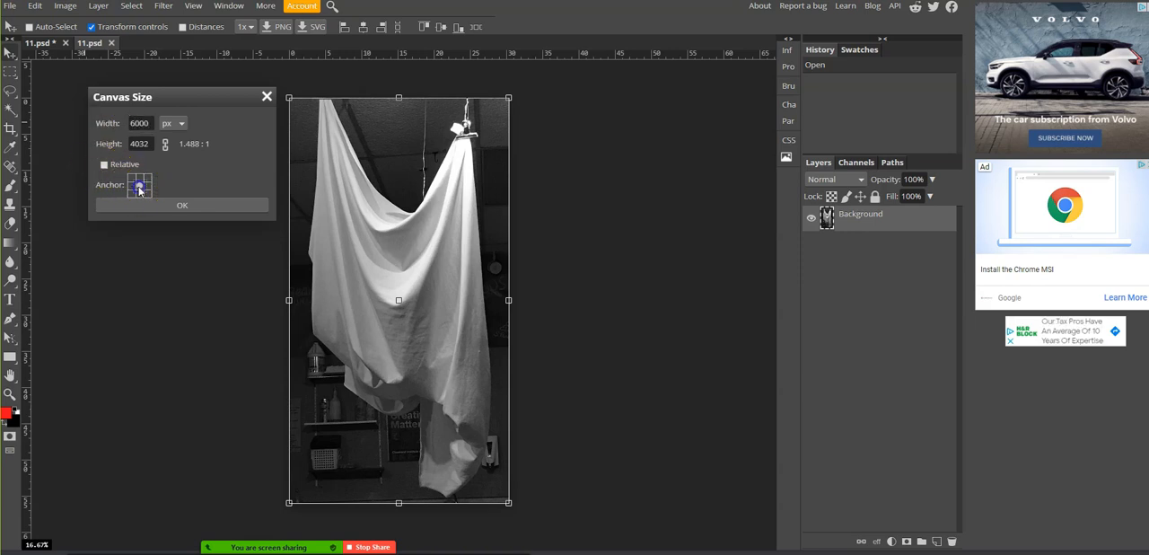
click(164, 205)
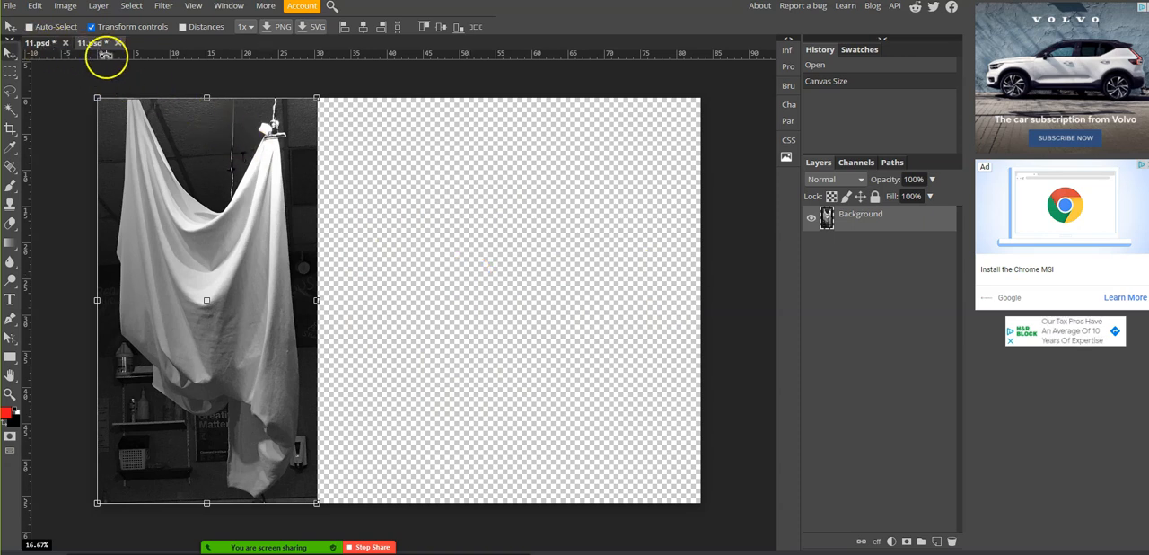
- Copy the marked-up L-shape layer into the widened document beside the original photo and scale it to 137.03% to fill the canvas height
click(46, 43)
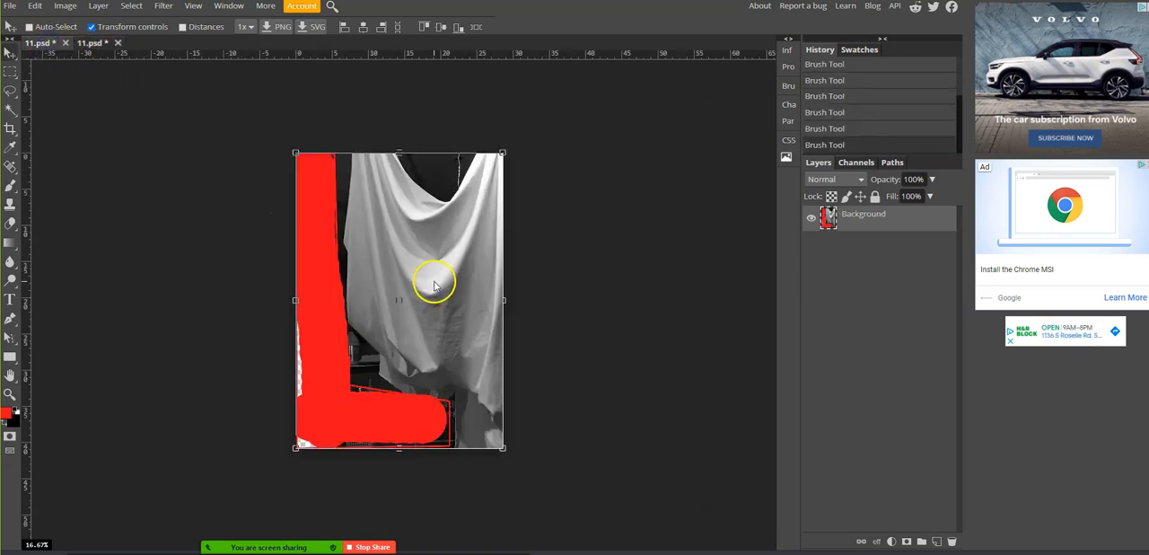
drag(851, 221, 99, 44)
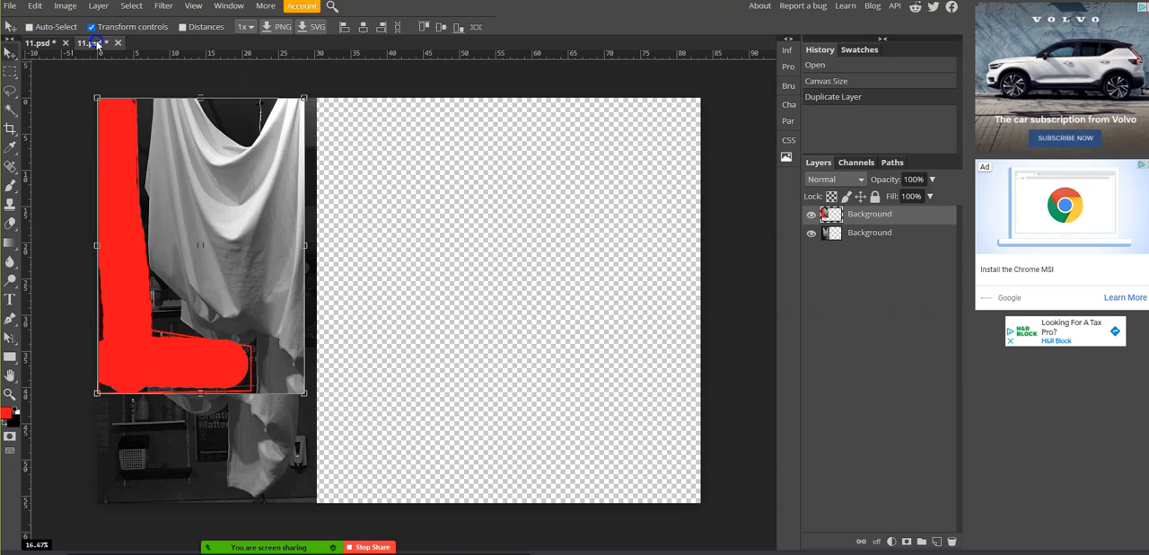
drag(231, 179, 450, 182)
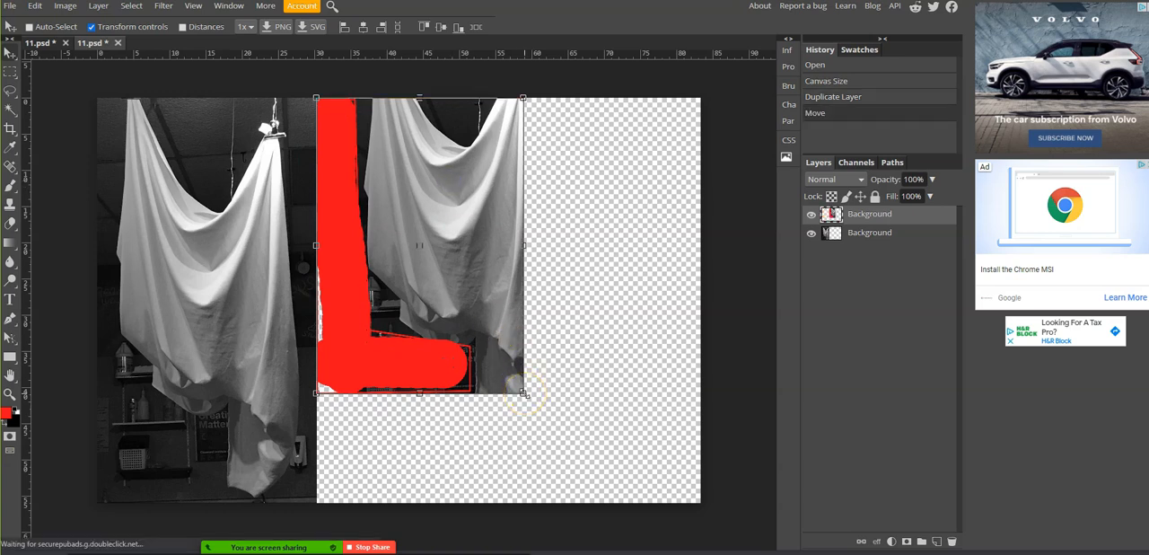
drag(523, 392, 600, 477)
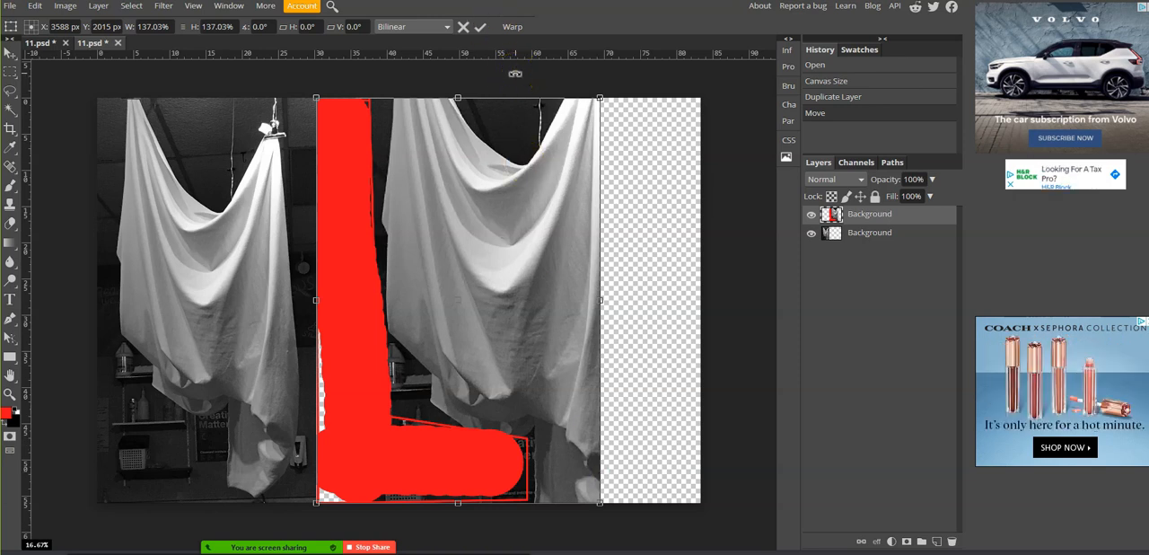
click(481, 27)
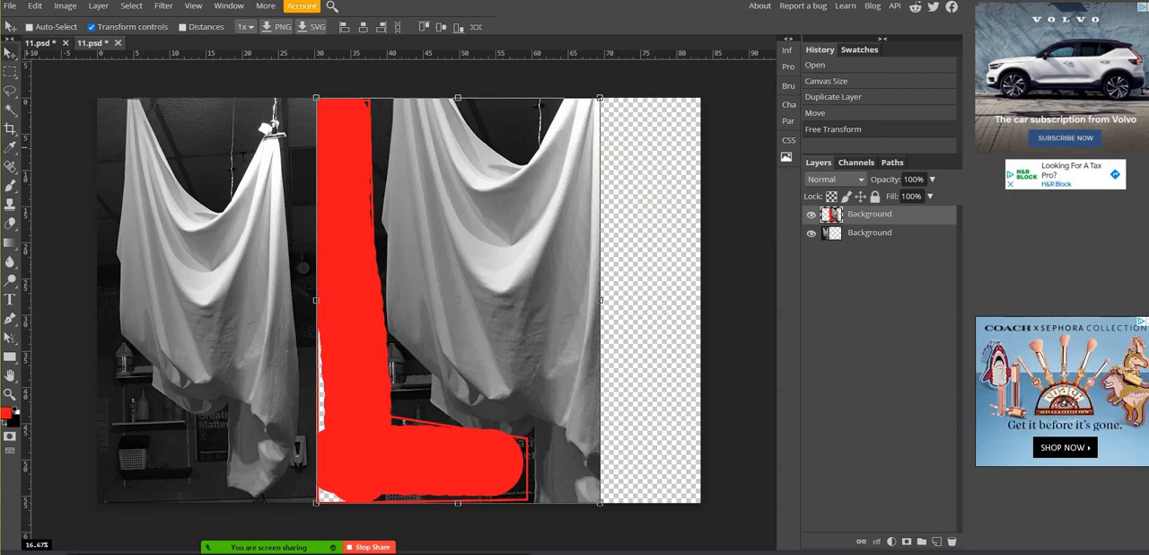
- Crop the collage canvas to the outer edges of the two side-by-side photos, removing the empty strip on the right
right_click(10, 130)
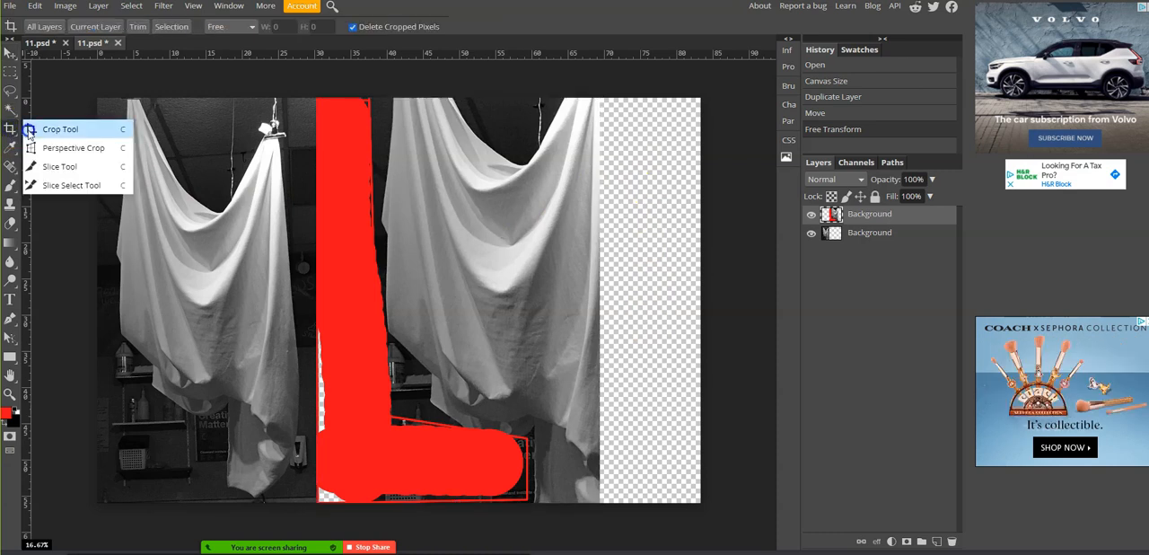
click(38, 124)
drag(94, 97, 599, 504)
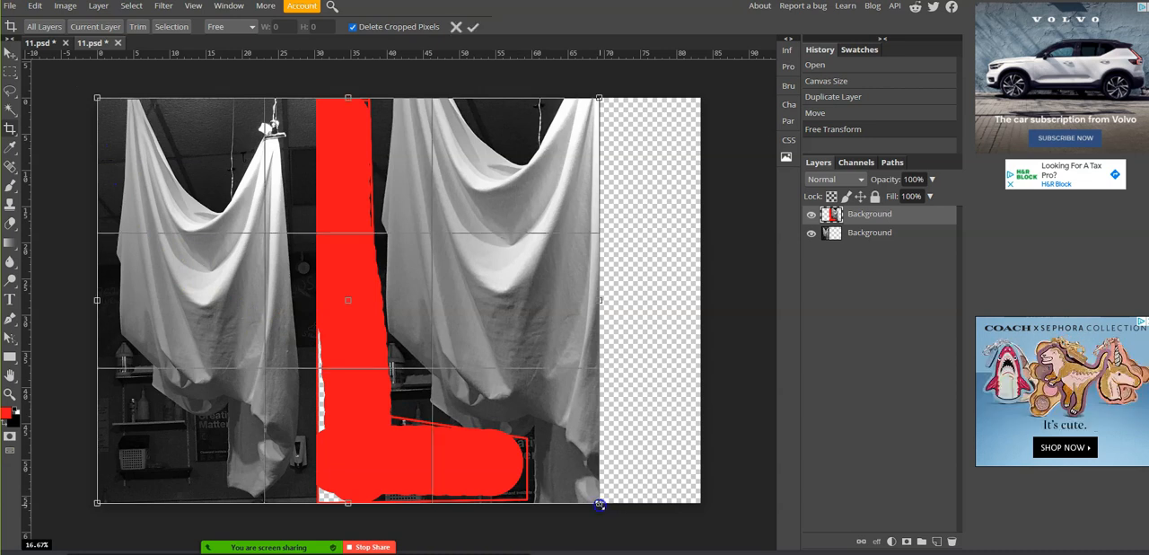
click(474, 28)
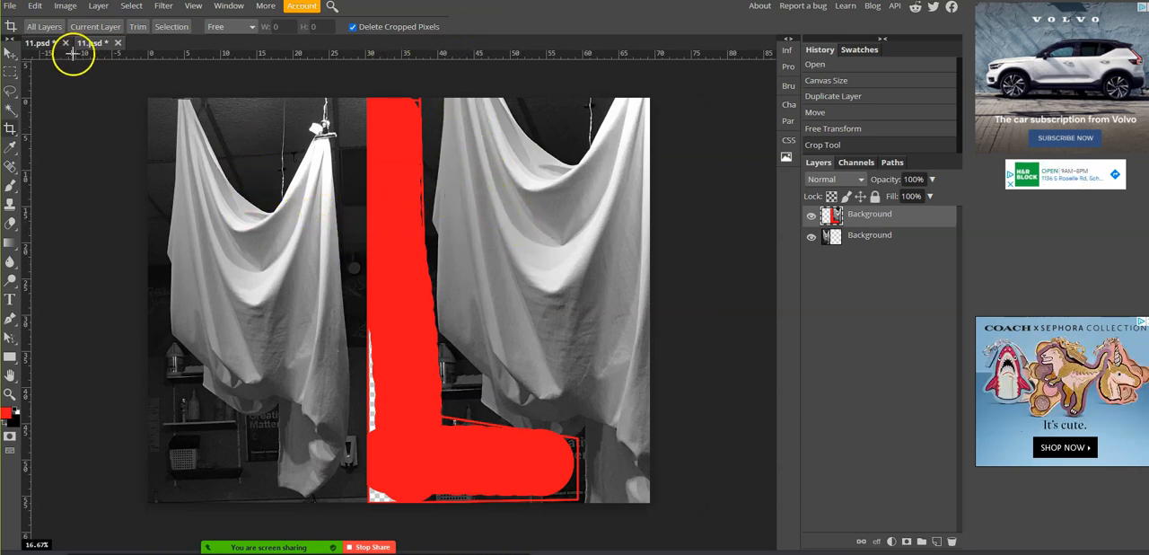
- Save the collage as a PSD named Drapery_Collage_03_LShape, basing the name on the existing Triangle collage and copying it for reuse
click(8, 7)
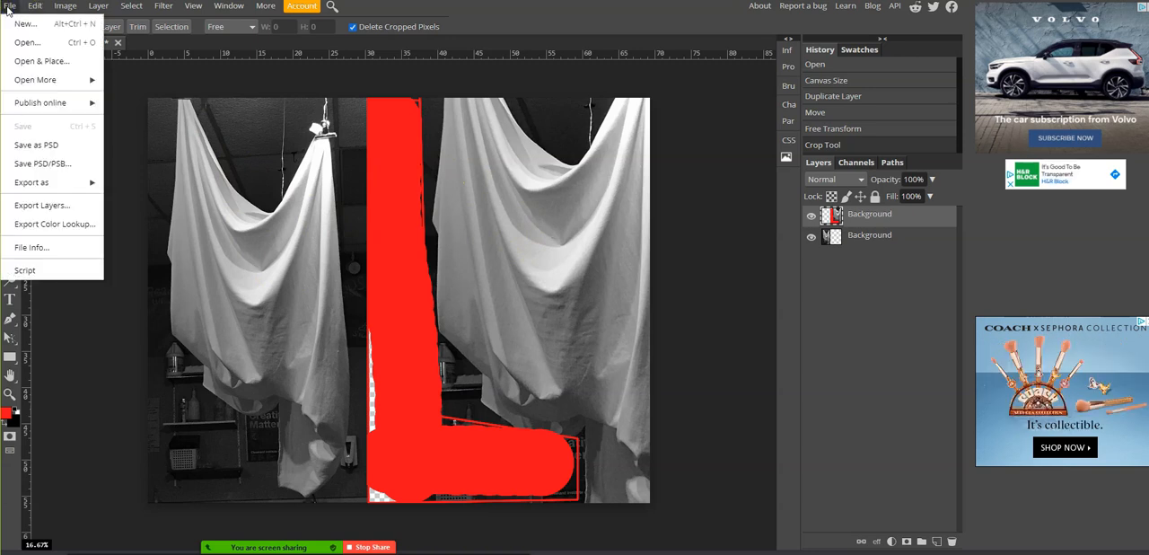
click(32, 151)
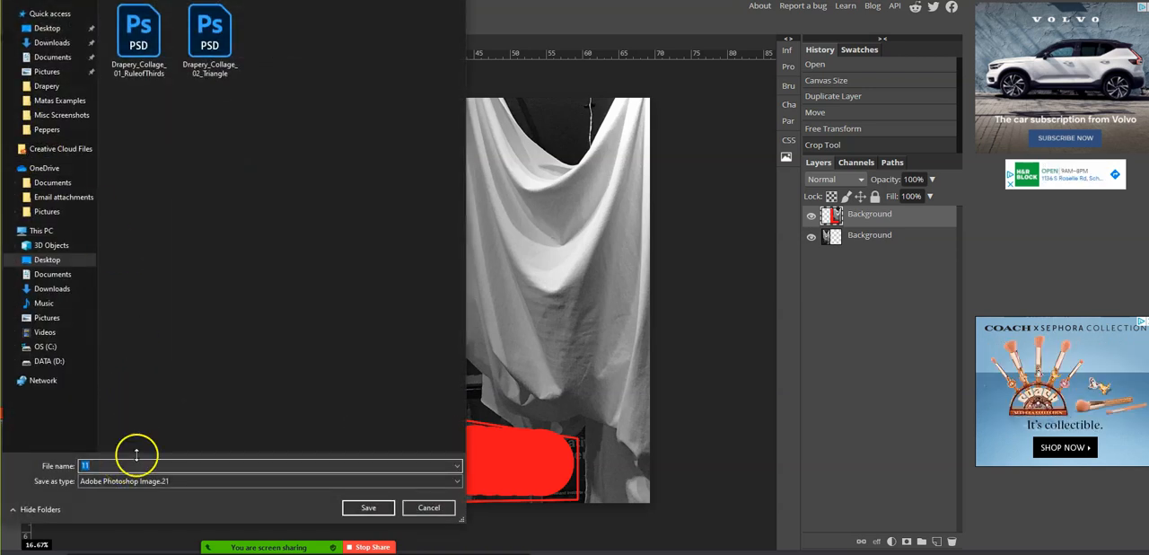
click(208, 72)
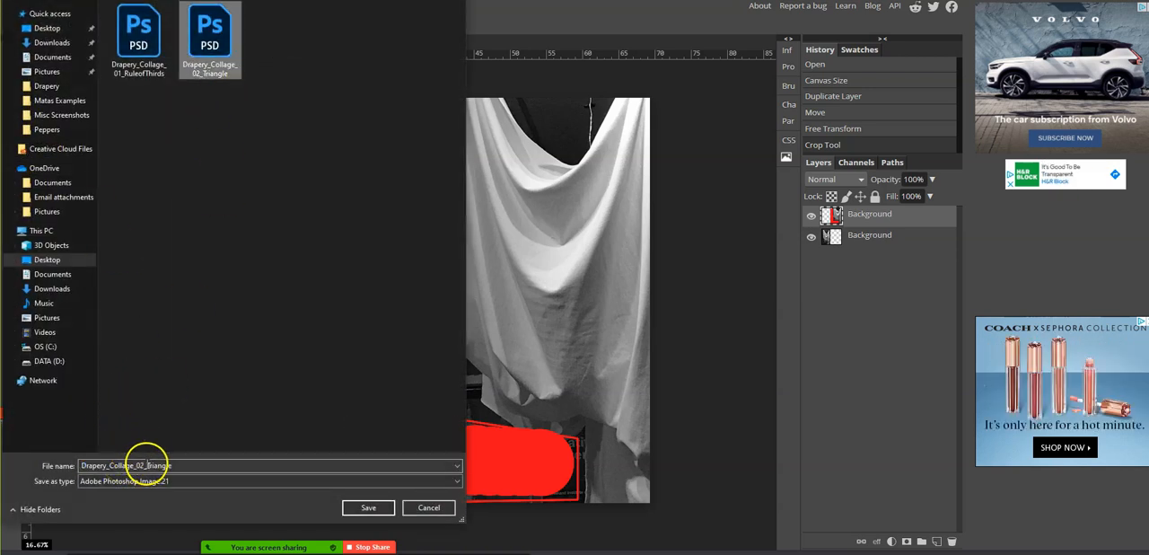
double_click(147, 465)
click(143, 465)
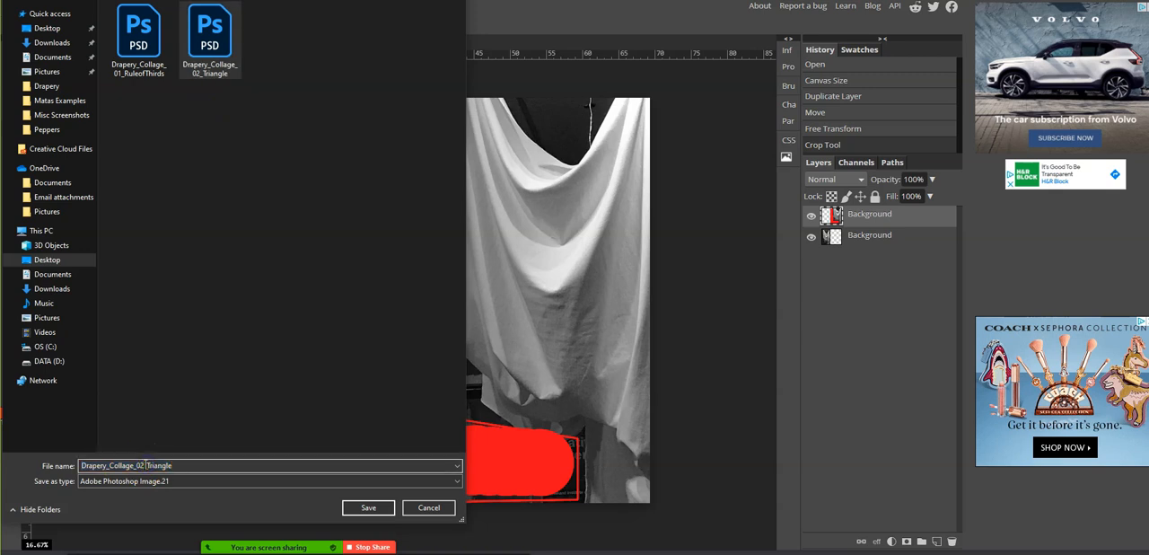
key(BackSpace)
text(3)
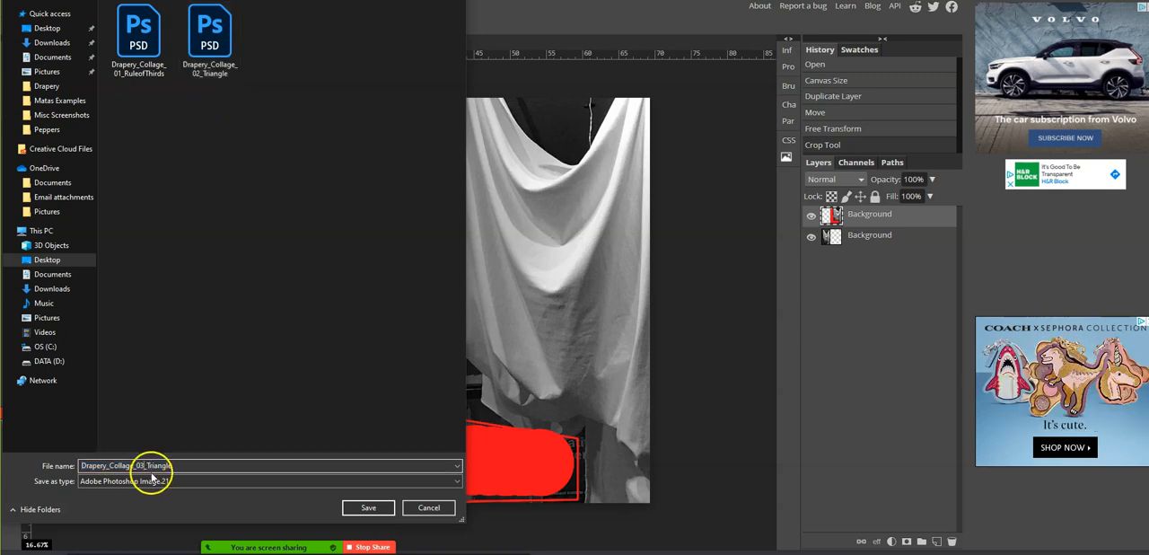
drag(147, 466, 197, 468)
text(LSha)
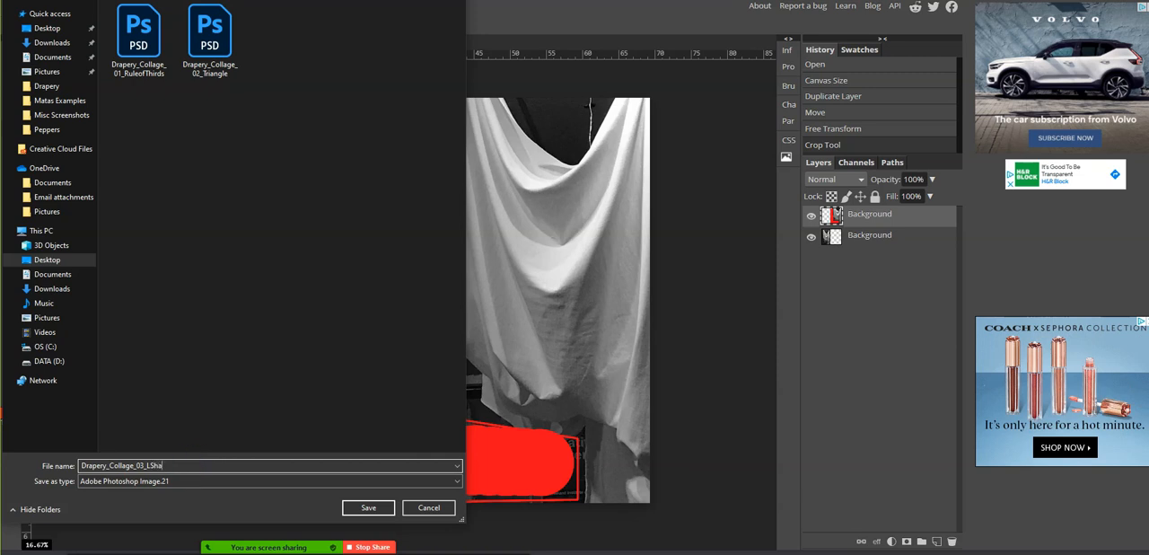
text(pe)
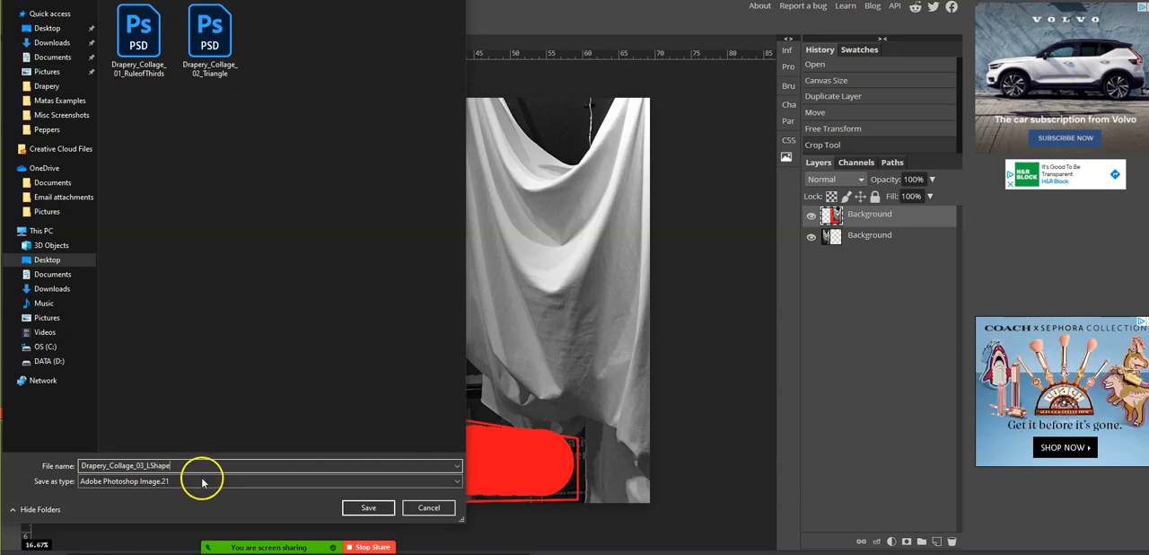
drag(180, 466, 58, 460)
key(ctrl+c)
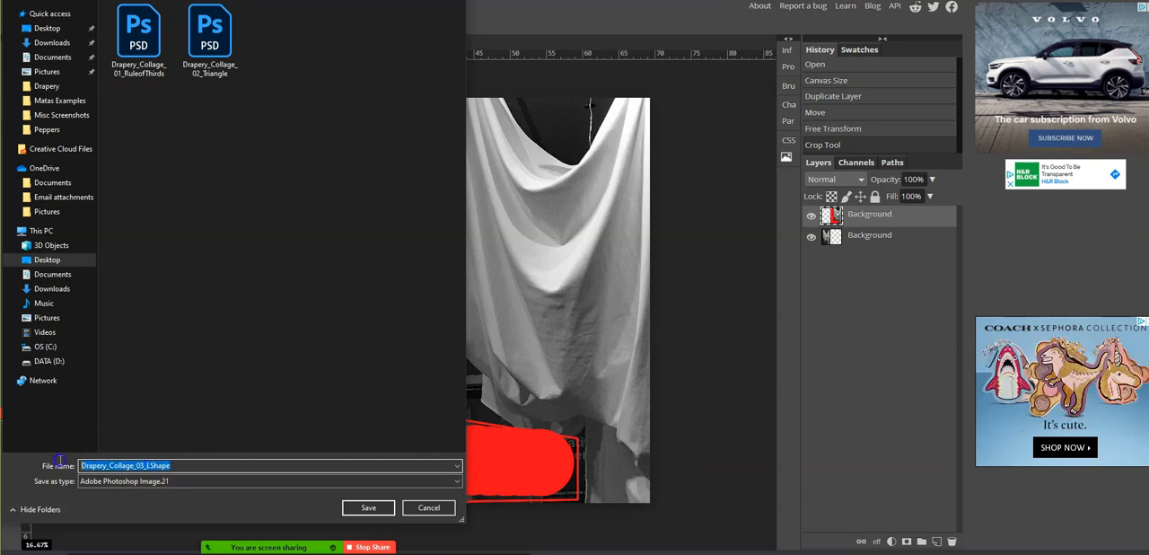
click(390, 509)
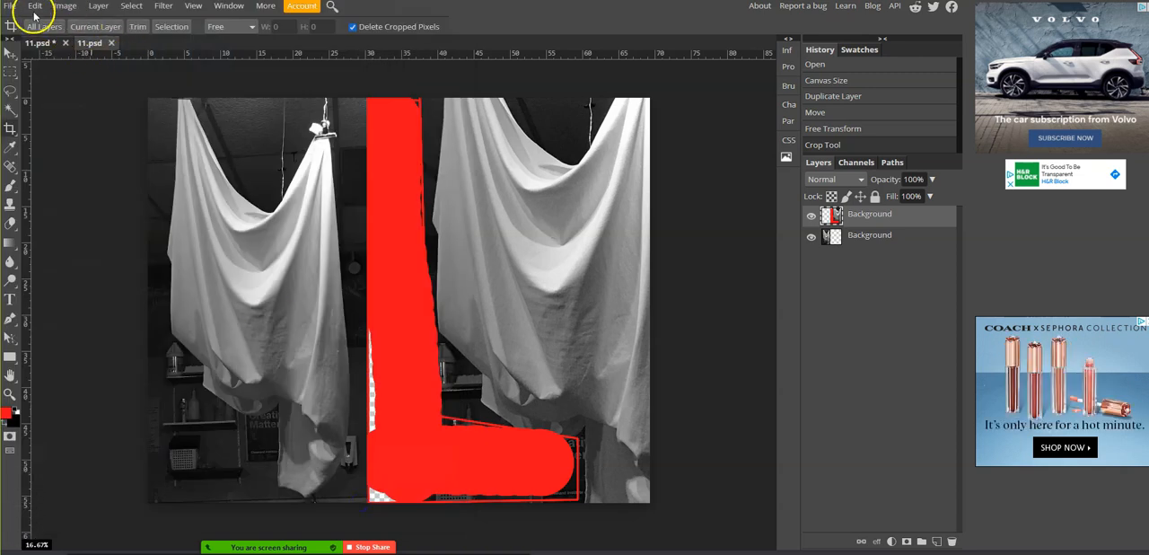
- Export the collage as a PNG at 100% quality, pasting the copied name Drapery_Collage_03_LShape as the file name
click(9, 6)
mouse_move(52, 185)
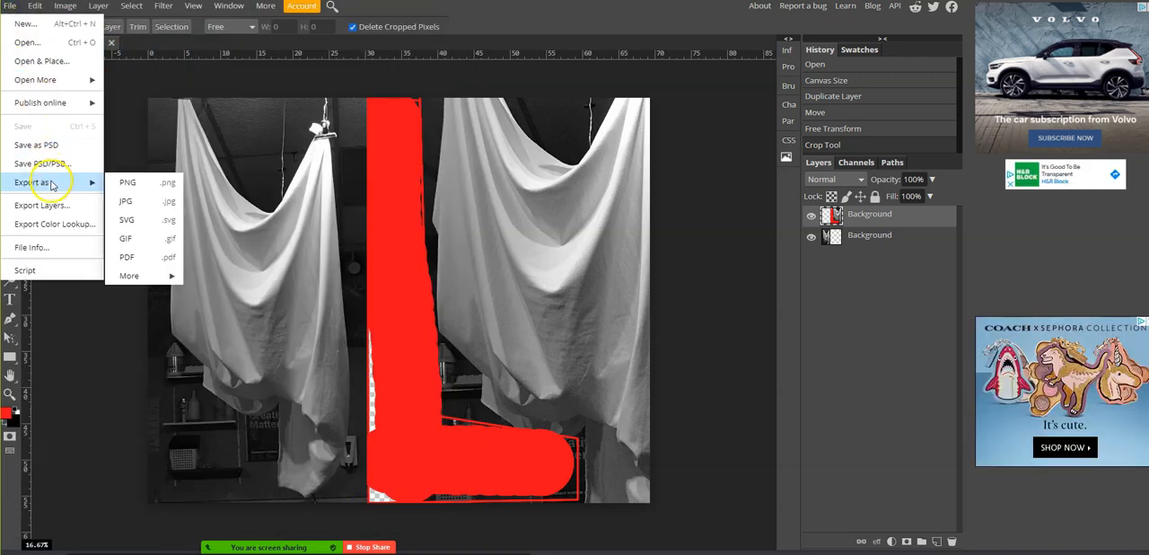
click(128, 183)
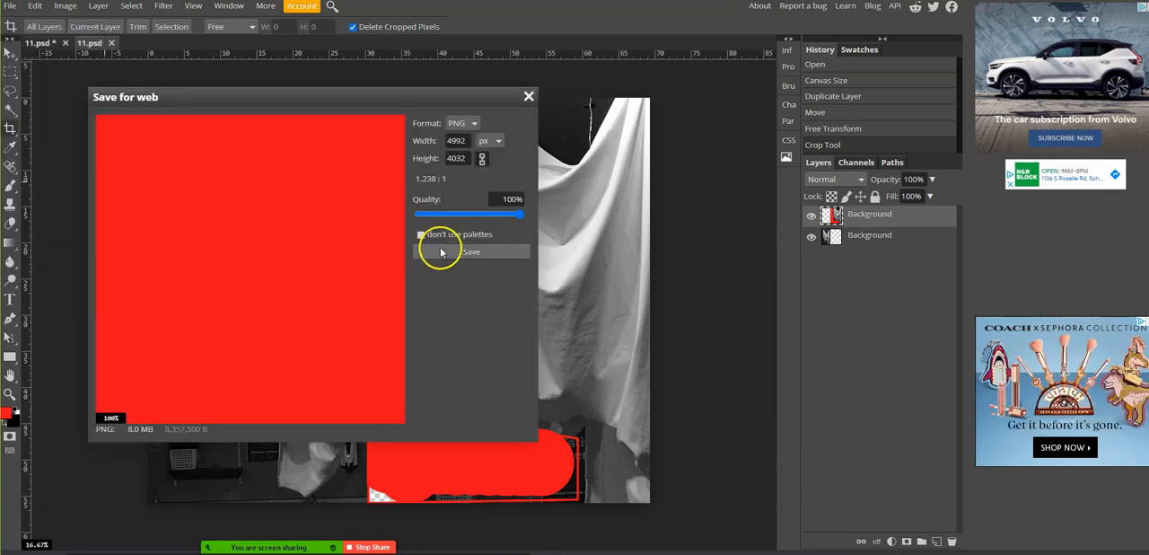
click(476, 253)
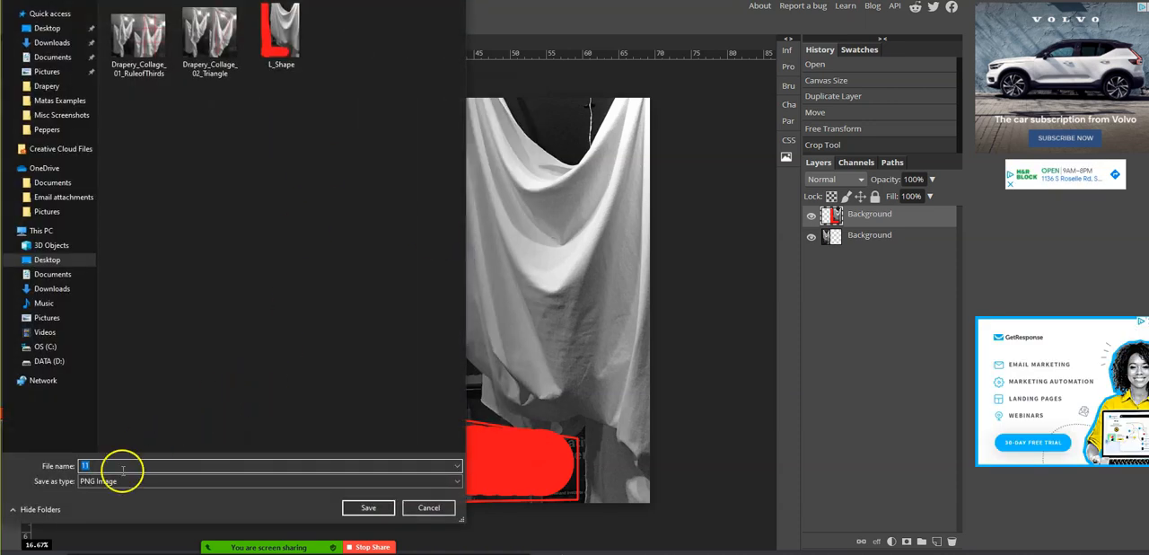
key(ctrl+v)
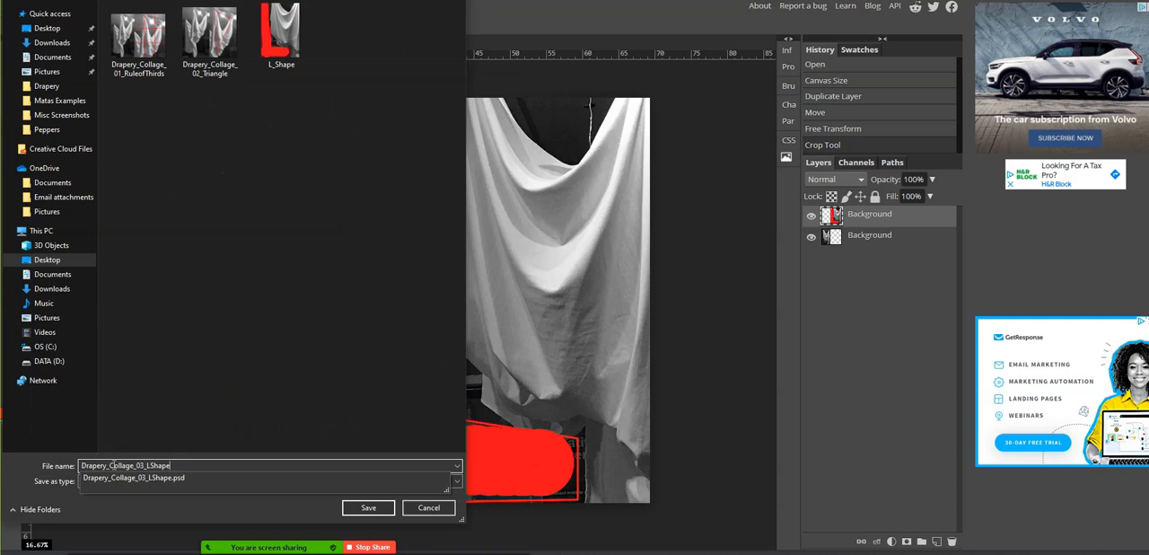
click(368, 508)
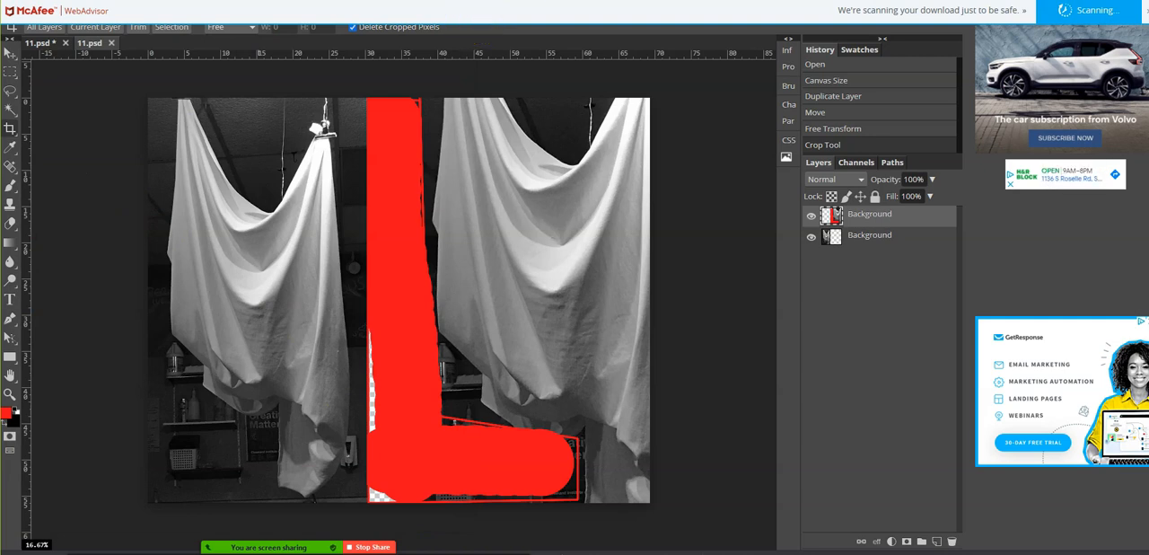
- Switch to the Padlet drapery board, add a new post in the teacher's column and upload the Drapery_Collage_03_LShape PNG to it
click(386, 1)
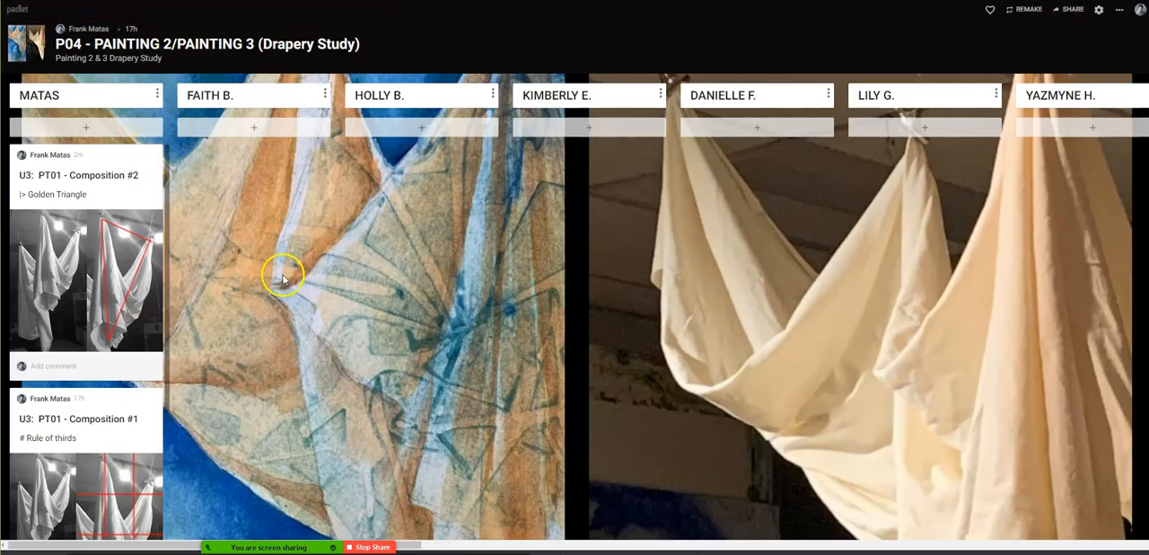
click(103, 127)
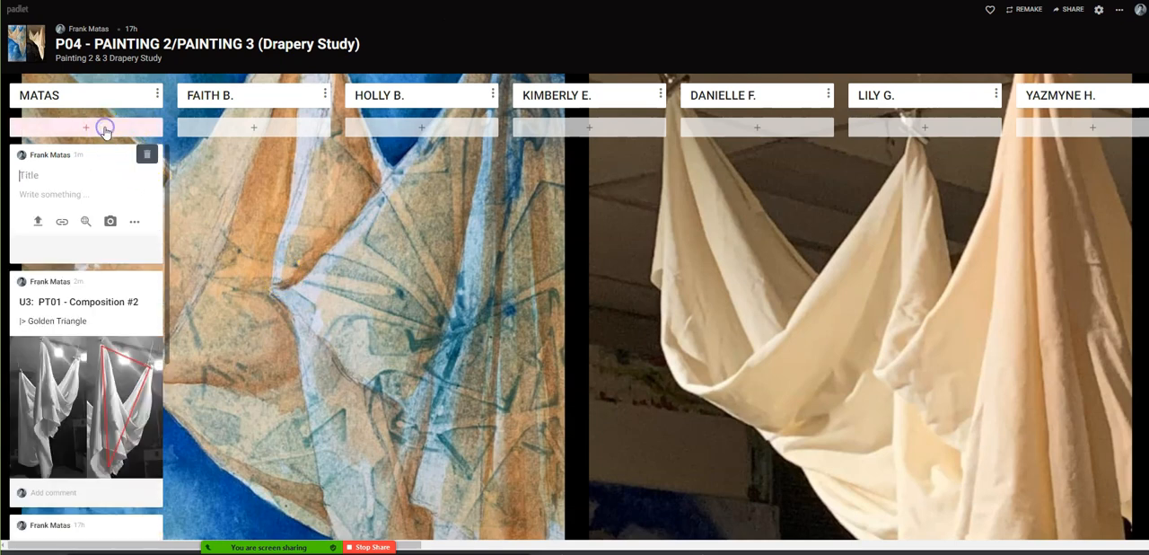
click(37, 222)
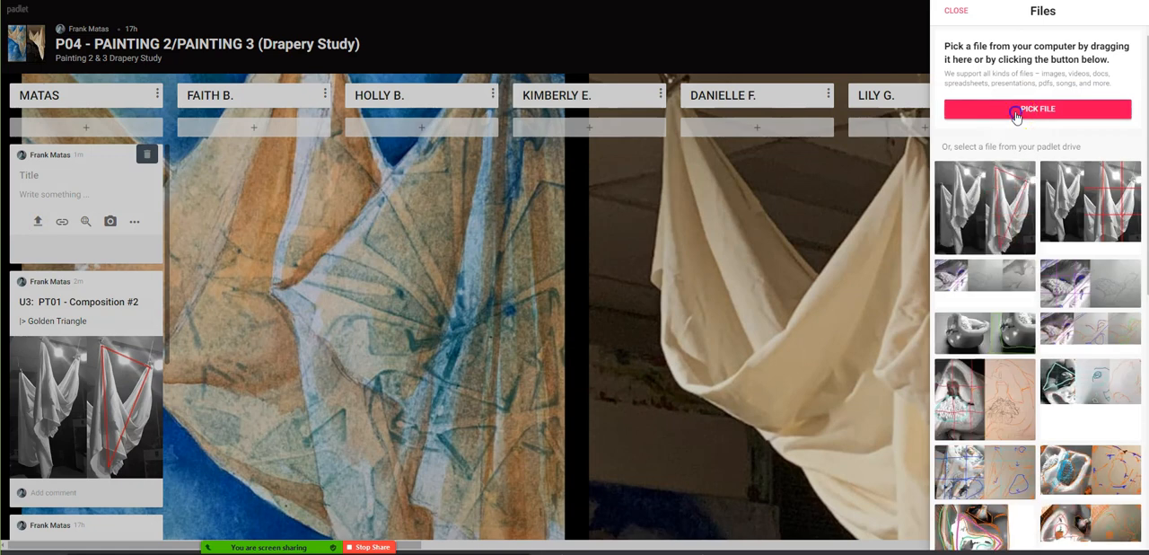
click(1018, 110)
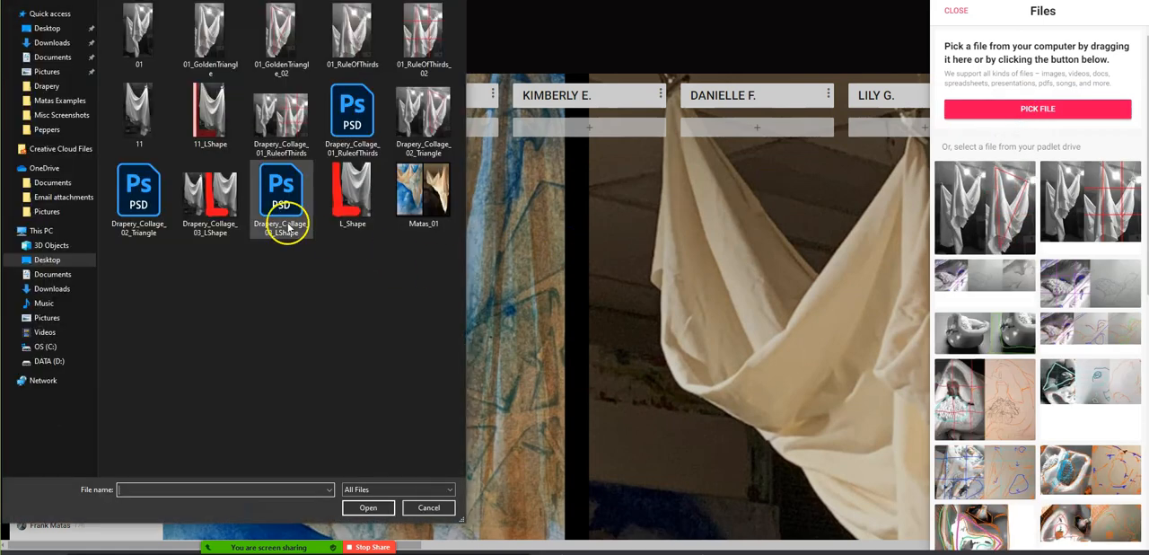
double_click(231, 220)
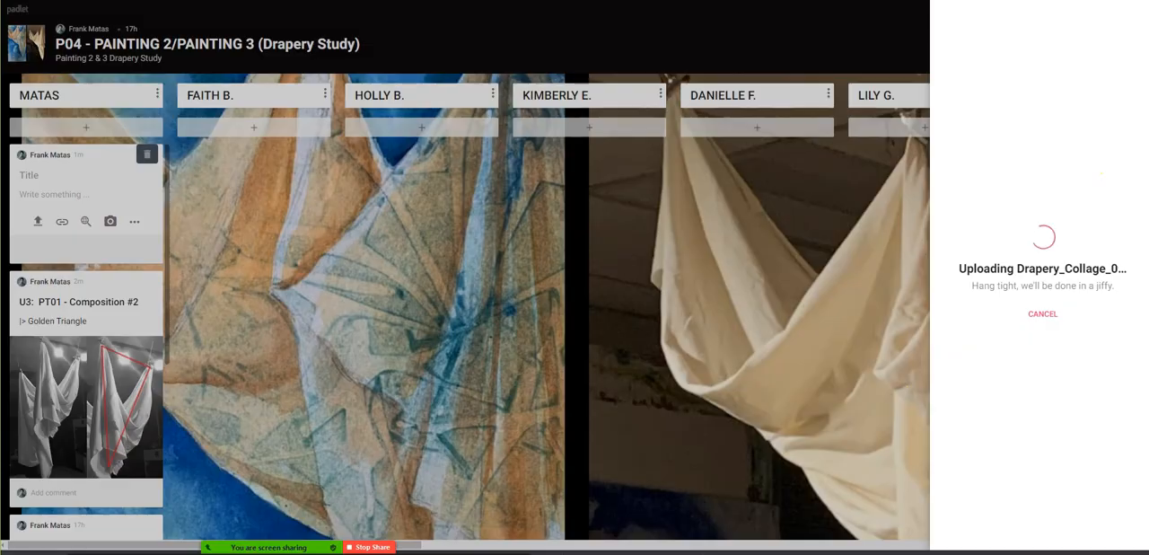
- Switch to the Google Classroom assignment page and copy its title, U3: PT01 - Composition
key(ctrl+shift+Tab)
scroll(379, 101, up, 3)
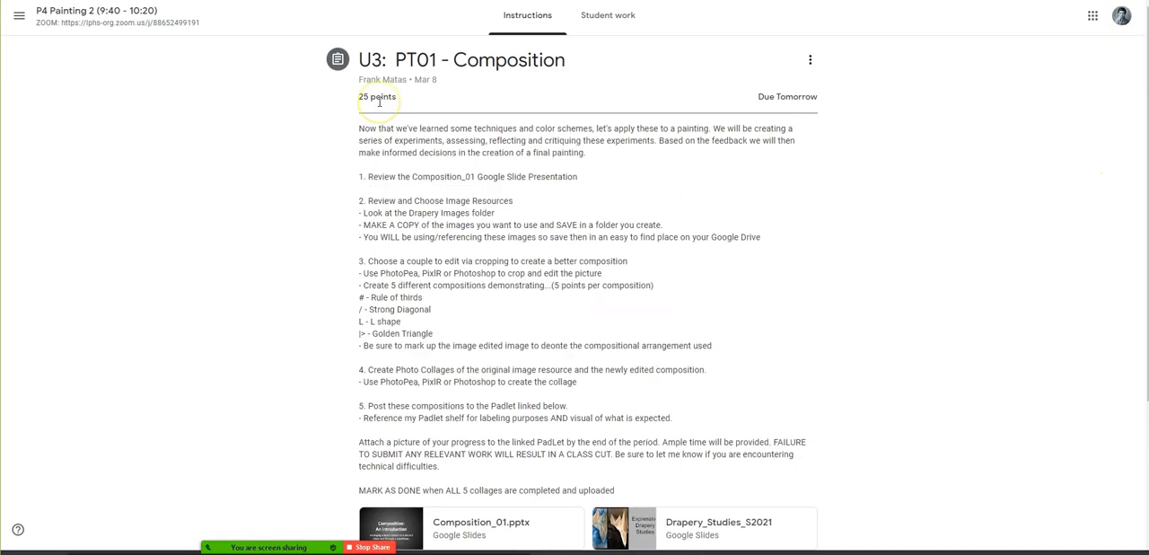
drag(572, 64, 363, 60)
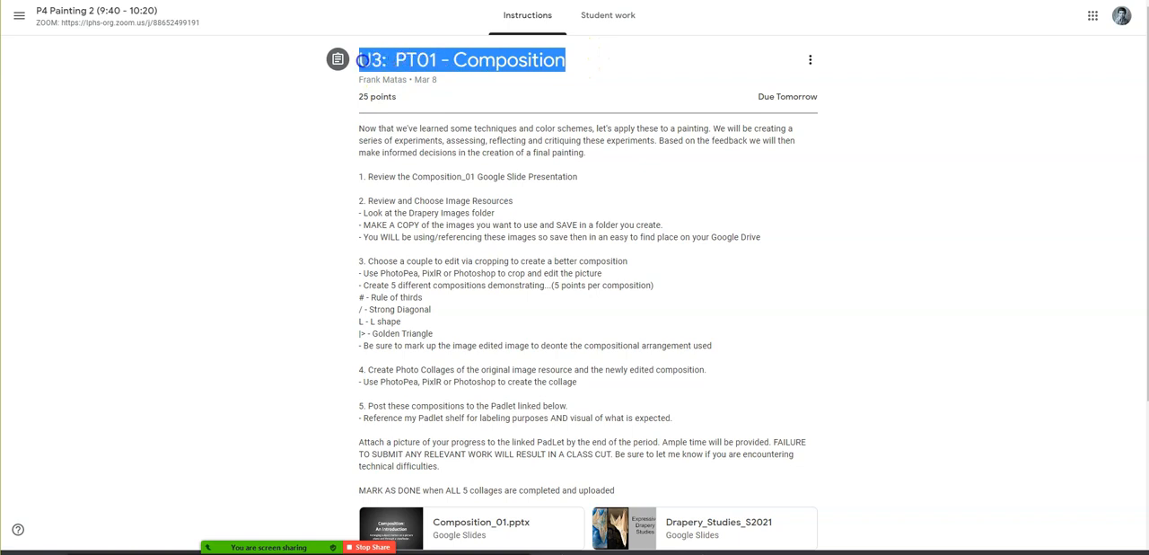
right_click(369, 60)
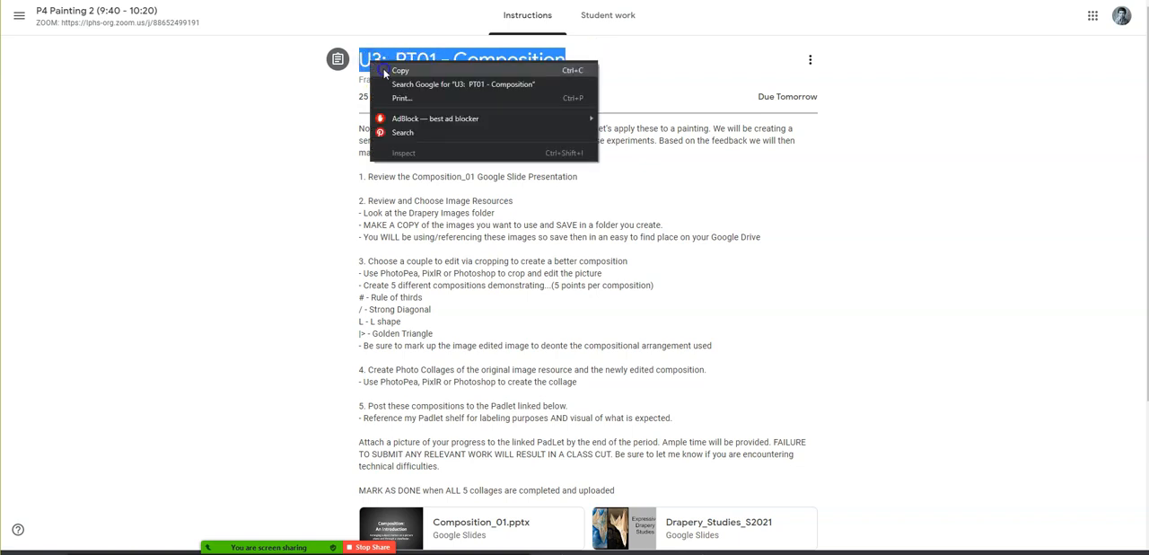
click(385, 70)
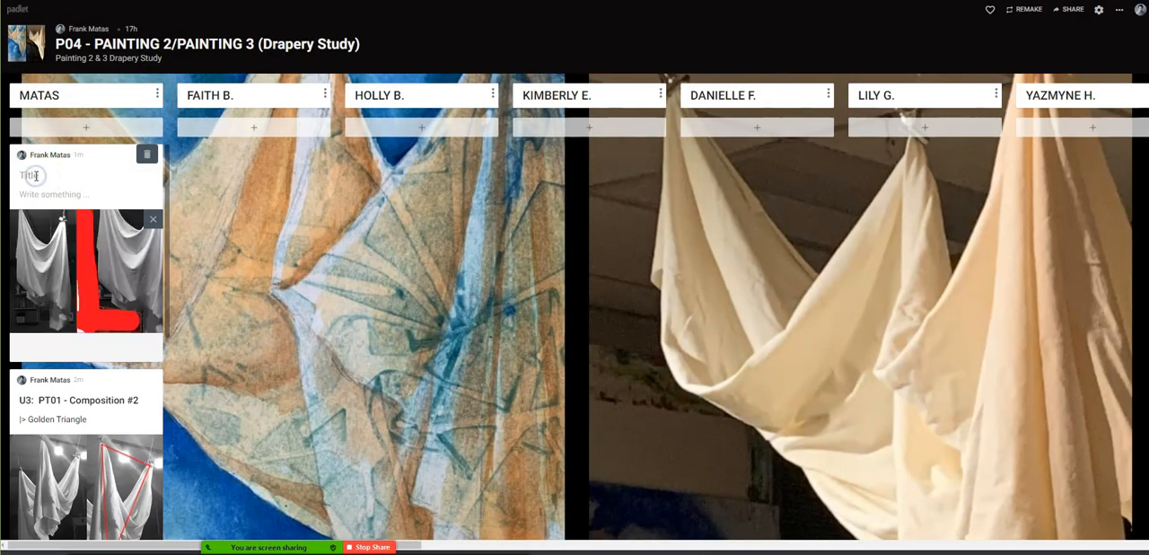
- Title the new Padlet post U3: PT01 - Composition #3 using the copied text, describe it as "L" Shape and finish the post
key(ctrl+v)
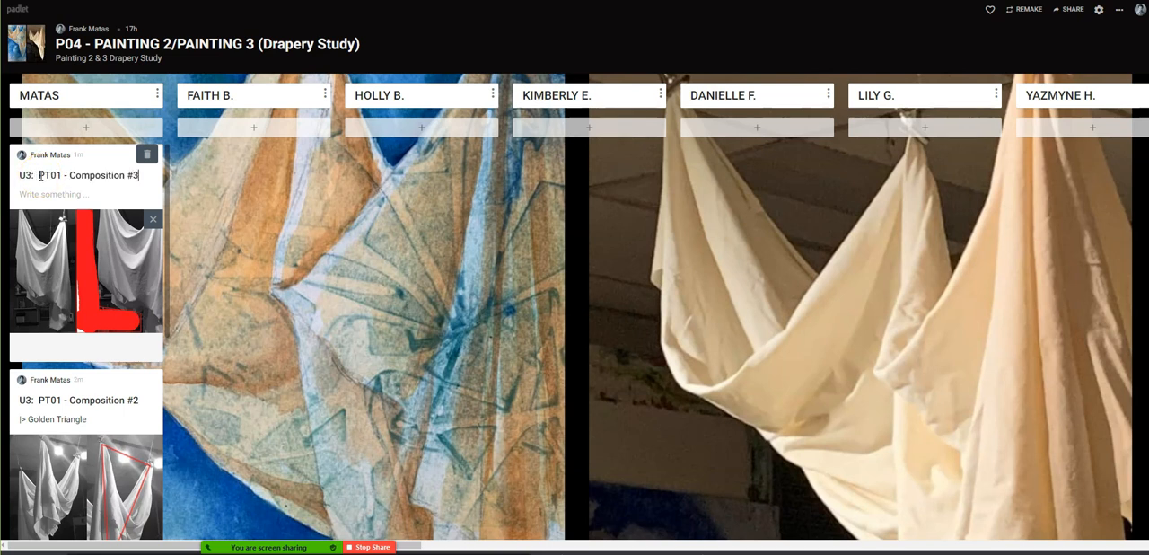
click(36, 195)
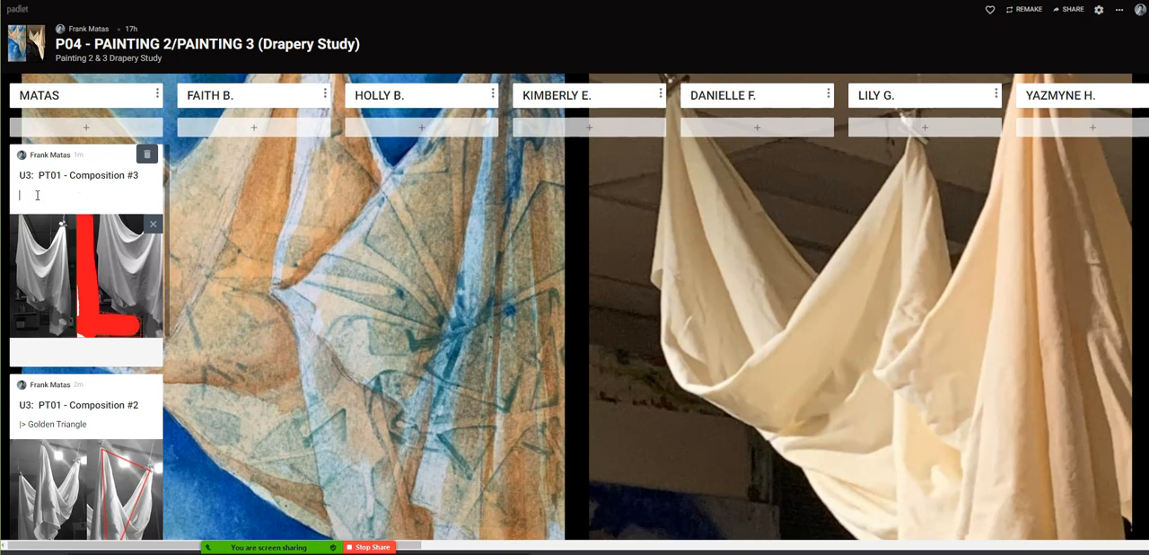
text("L" Shape)
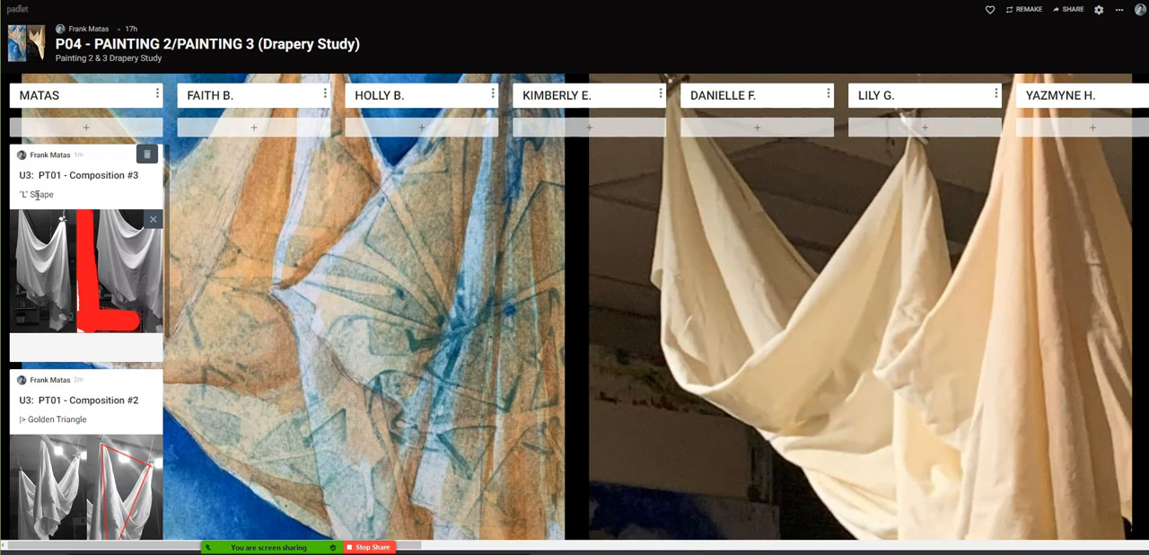
click(474, 27)
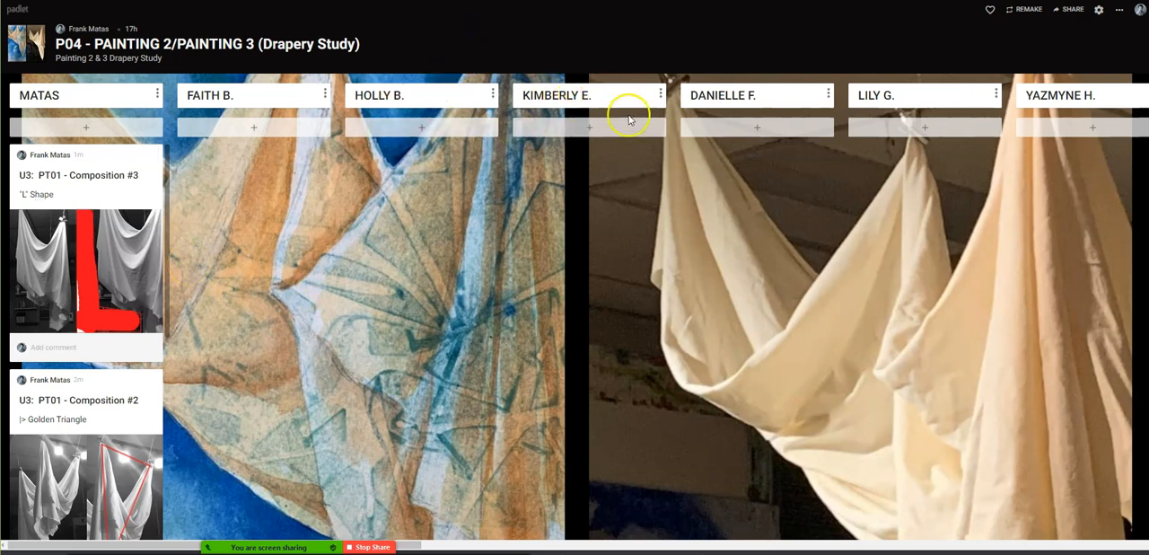
- Return to the Google Classroom assignment and locate the Drapery Images folder among its attached resources
click(457, 6)
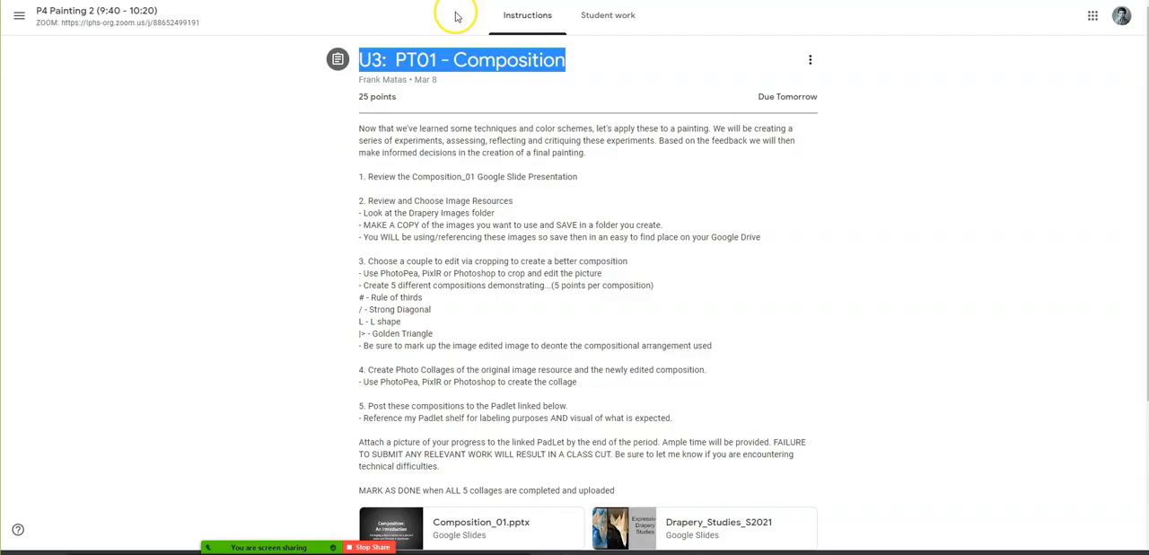
click(243, 147)
scroll(267, 158, down, 3)
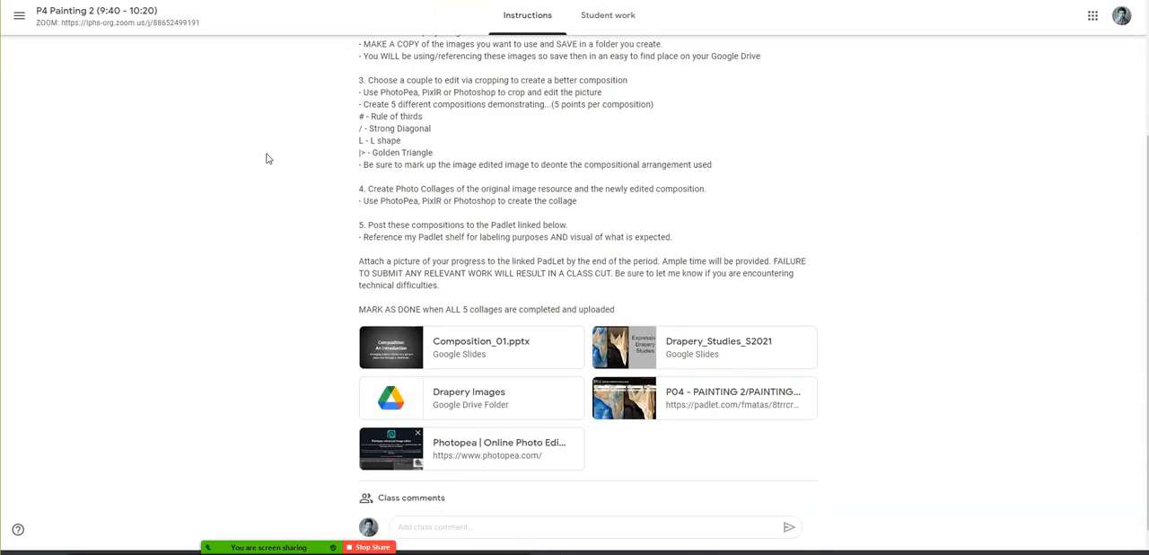
click(408, 406)
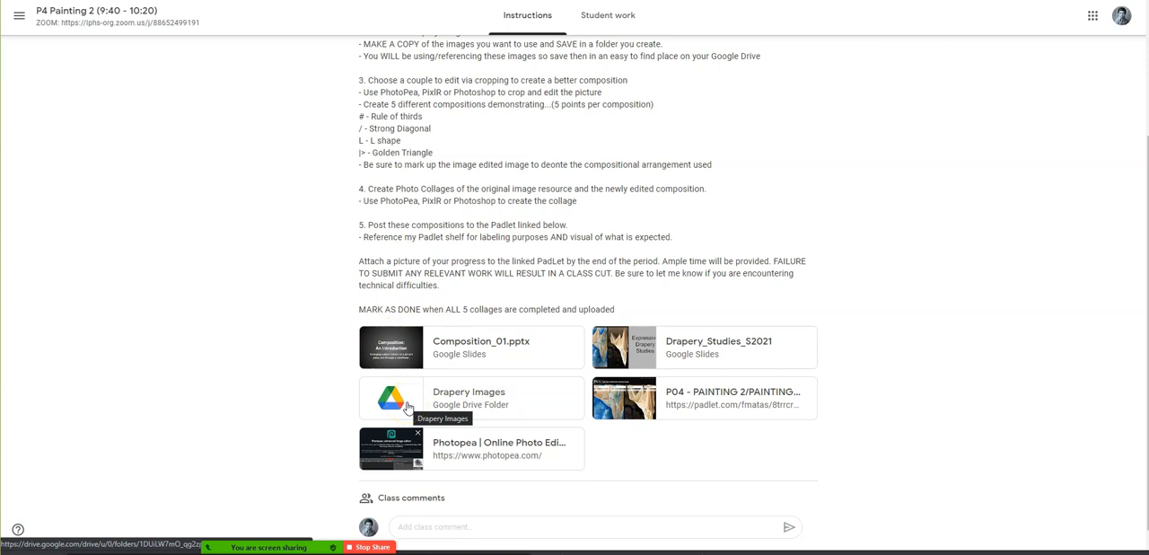